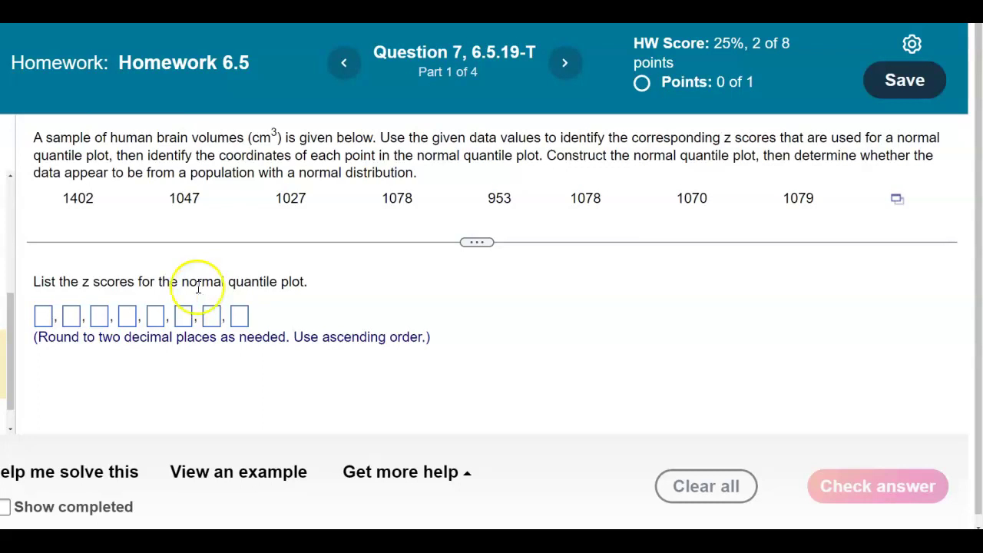
Open the brain volume data set in StatCrunch and move its window beside the answer fields
{"action": "left_click", "coordinate": [899, 202]}
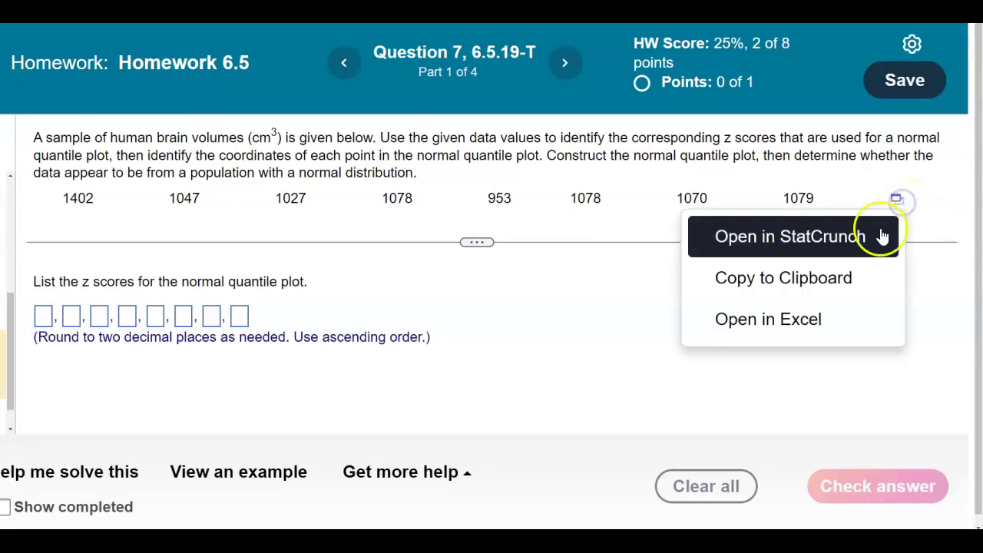
{"action": "left_click", "coordinate": [877, 234]}
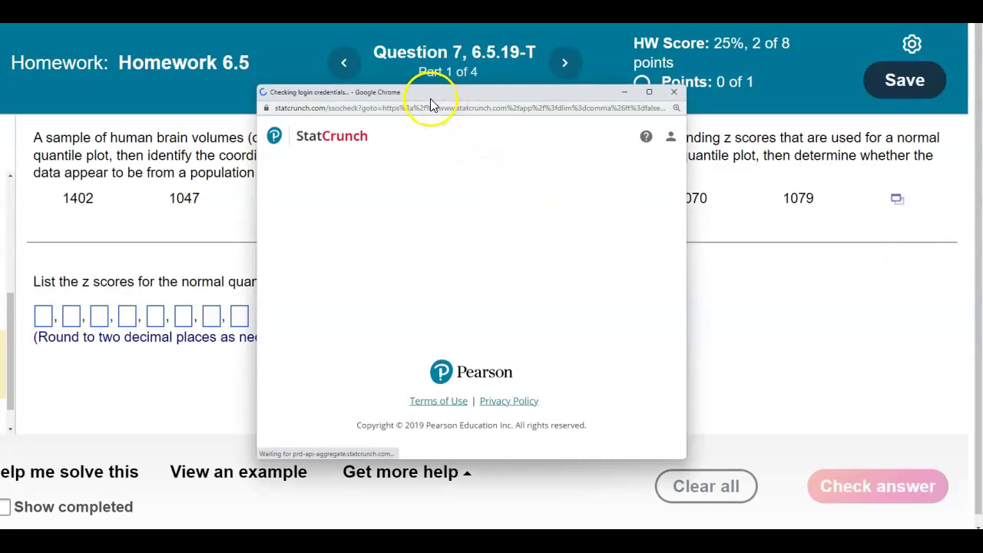
{"action": "left_click_drag", "start_coordinate": [427, 92], "coordinate": [583, 90]}
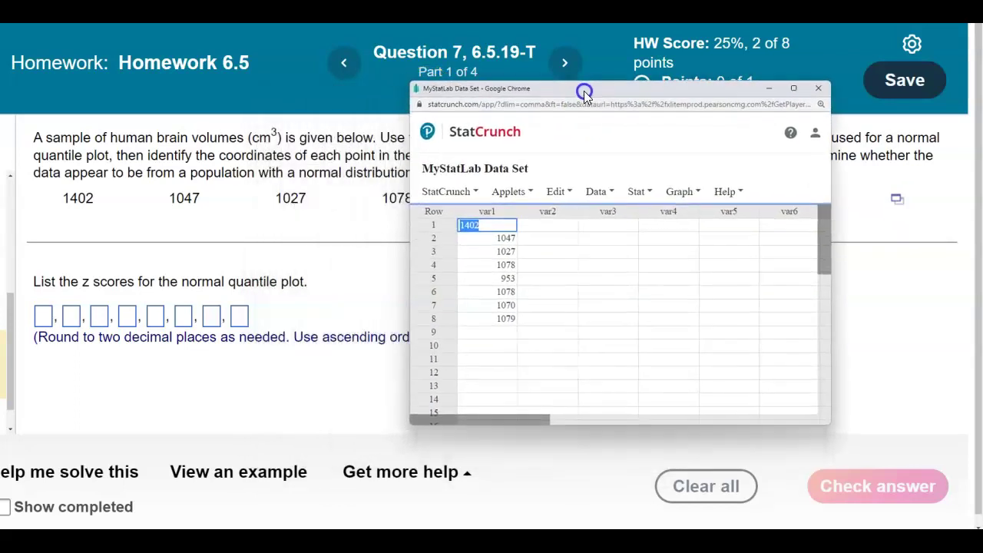
Rename the data column var1 to "x value" in the StatCrunch data table
{"action": "left_click", "coordinate": [492, 213]}
{"action": "type", "text": "x value"}
{"action": "left_click", "coordinate": [495, 237]}
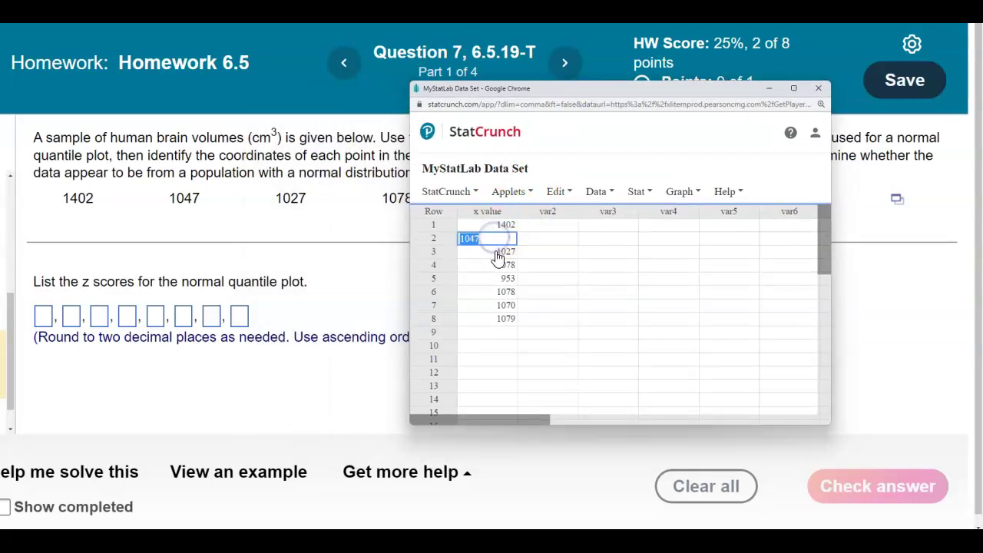
{"action": "left_click", "coordinate": [555, 304]}
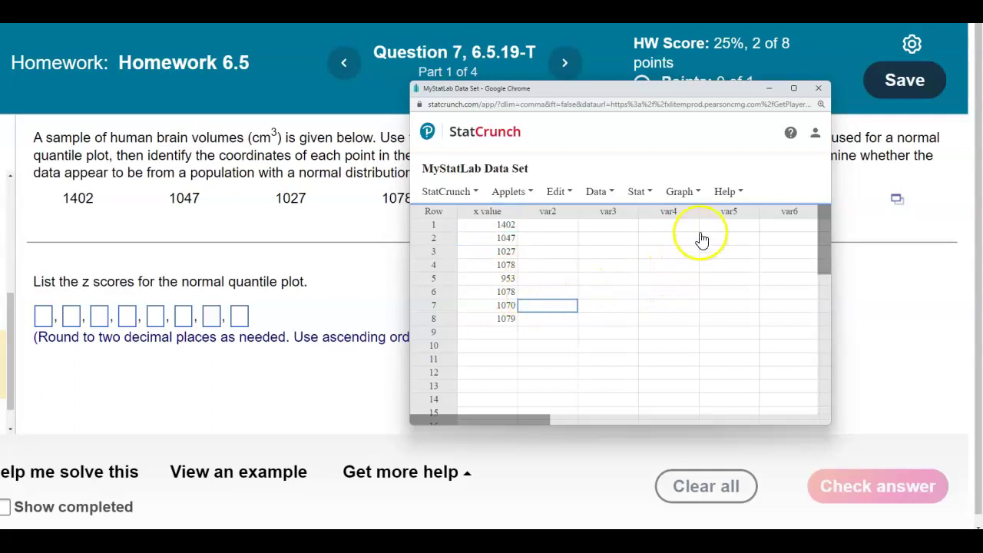
Create a QQ plot of the x value column with normal quantiles on the y-axis, and position it fully in view
{"action": "left_click", "coordinate": [686, 193]}
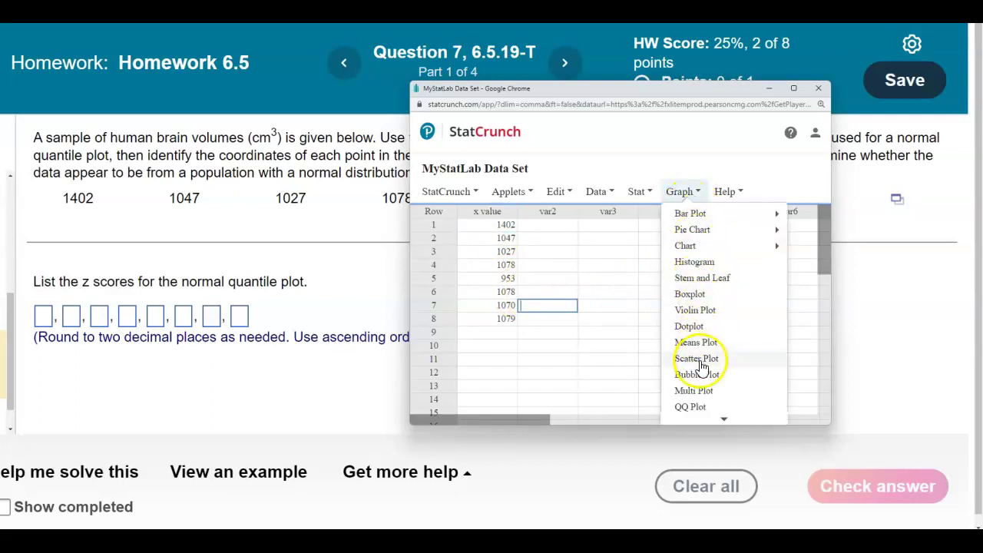
{"action": "left_click", "coordinate": [691, 408]}
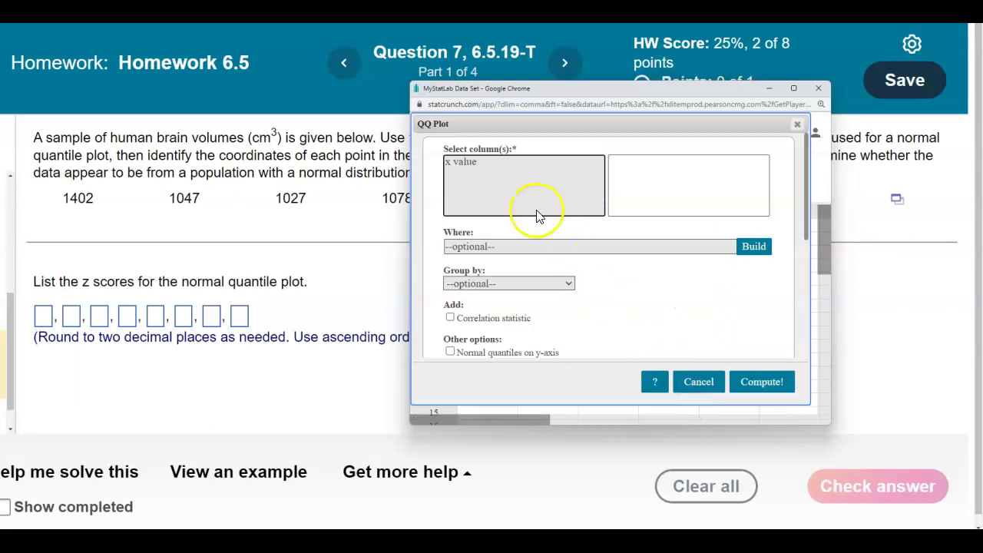
{"action": "left_click", "coordinate": [469, 165]}
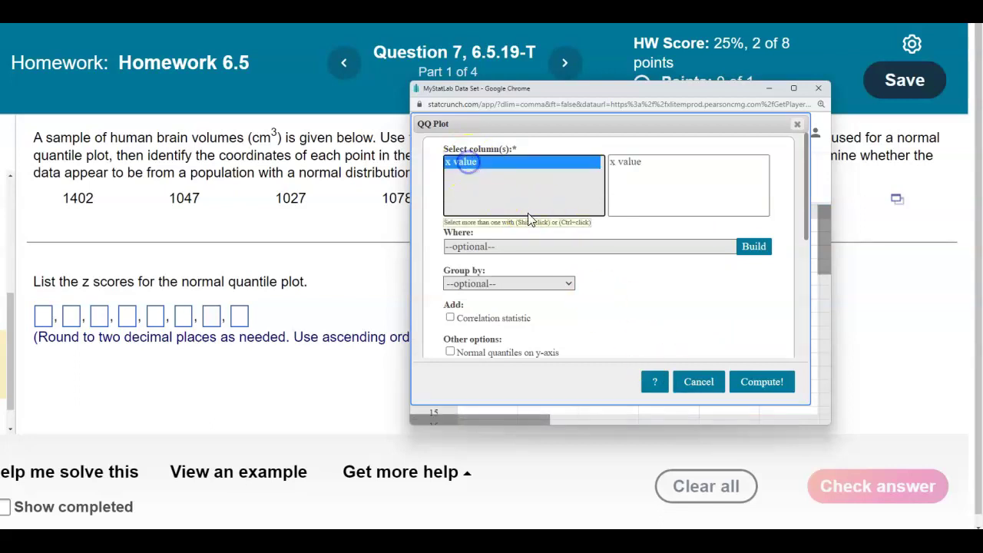
{"action": "left_click_drag", "start_coordinate": [806, 233], "coordinate": [804, 242]}
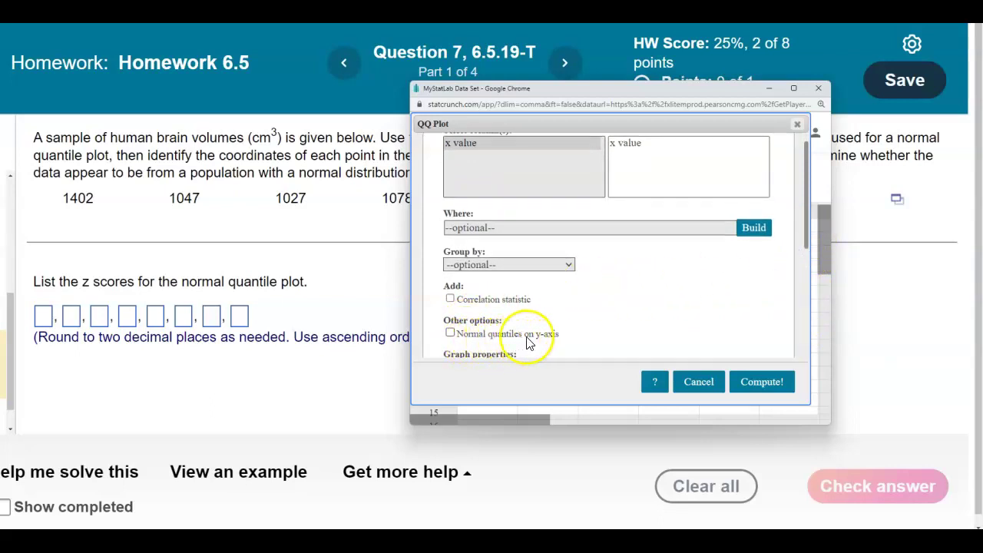
{"action": "left_click", "coordinate": [450, 334]}
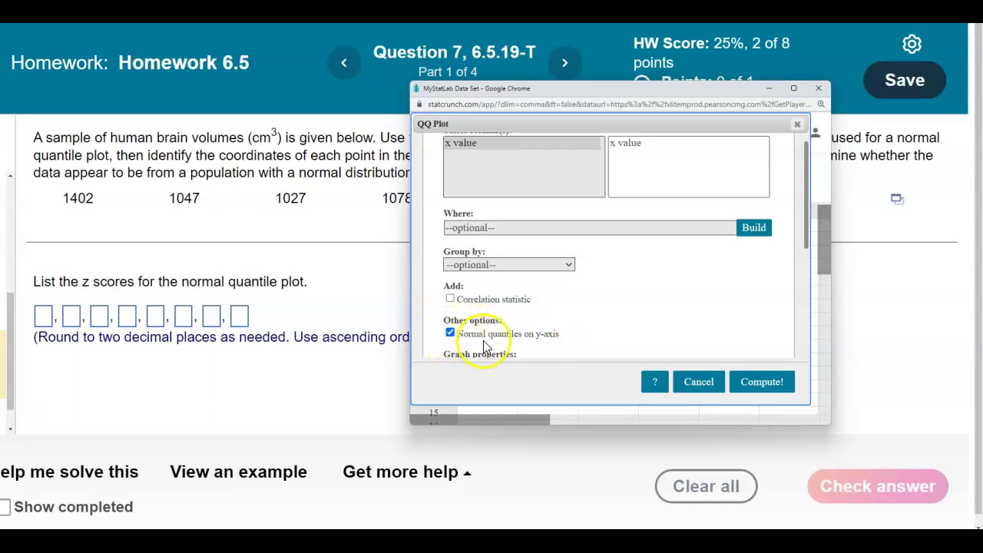
{"action": "left_click", "coordinate": [760, 383]}
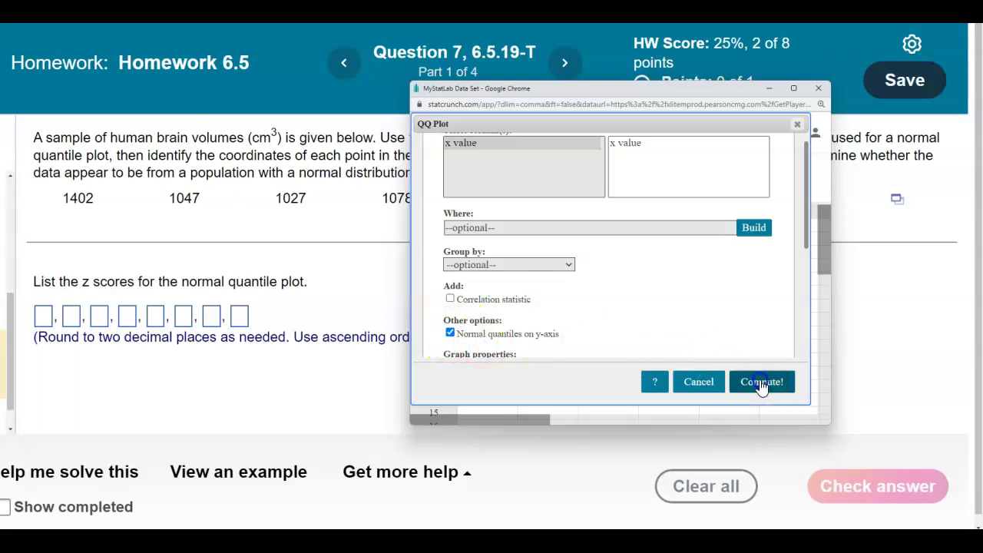
{"action": "left_click_drag", "start_coordinate": [583, 319], "coordinate": [460, 333]}
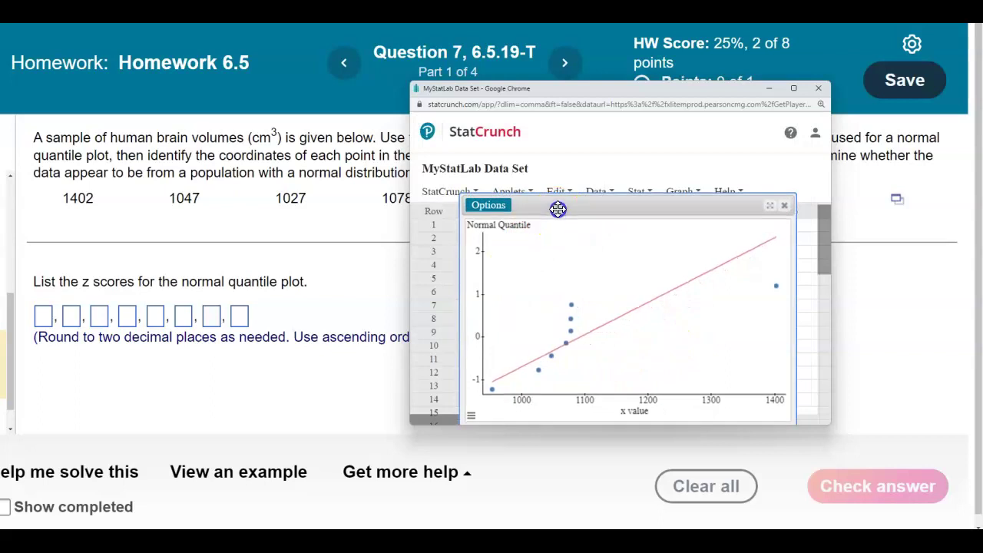
{"action": "left_click_drag", "start_coordinate": [550, 207], "coordinate": [544, 125]}
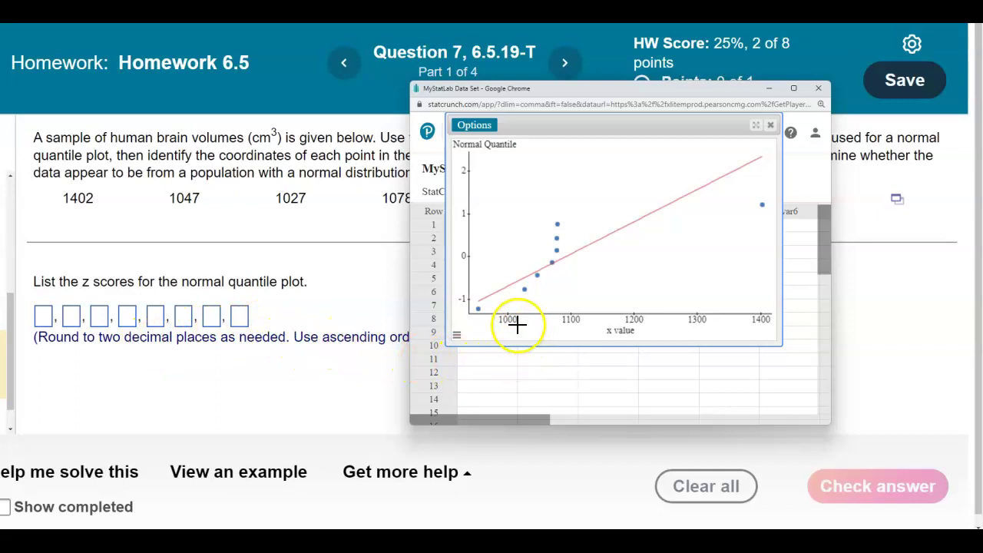
Read the normal quantiles of the two lowest plot points and enter -1.22 and -0.76 as the first two z scores in the homework
{"action": "mouse_move", "coordinate": [478, 310]}
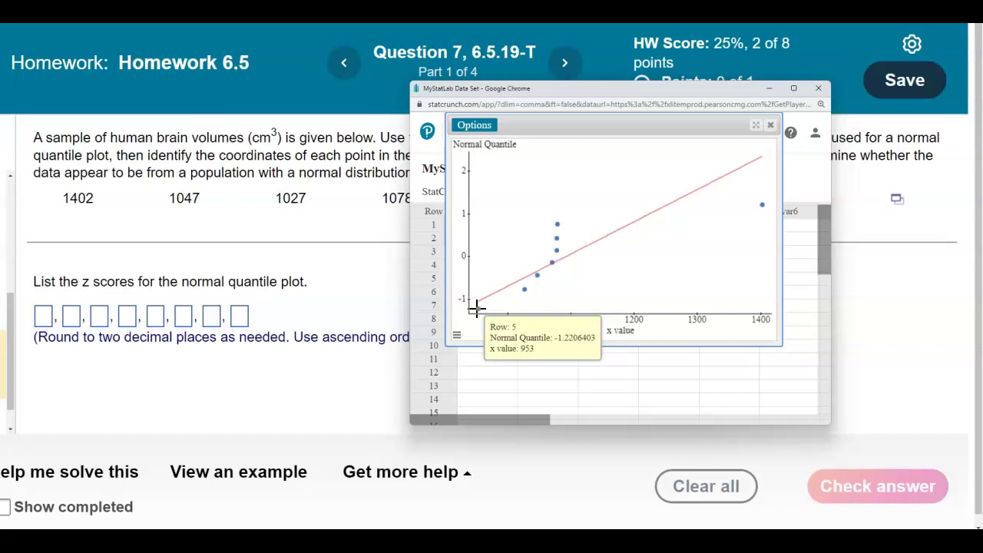
{"action": "left_click", "coordinate": [476, 306]}
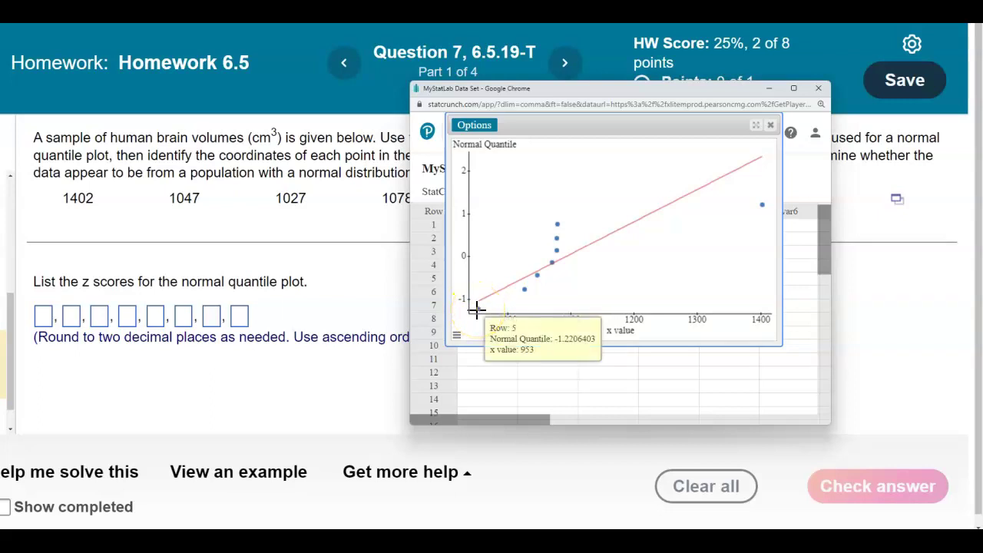
{"action": "left_click", "coordinate": [48, 321]}
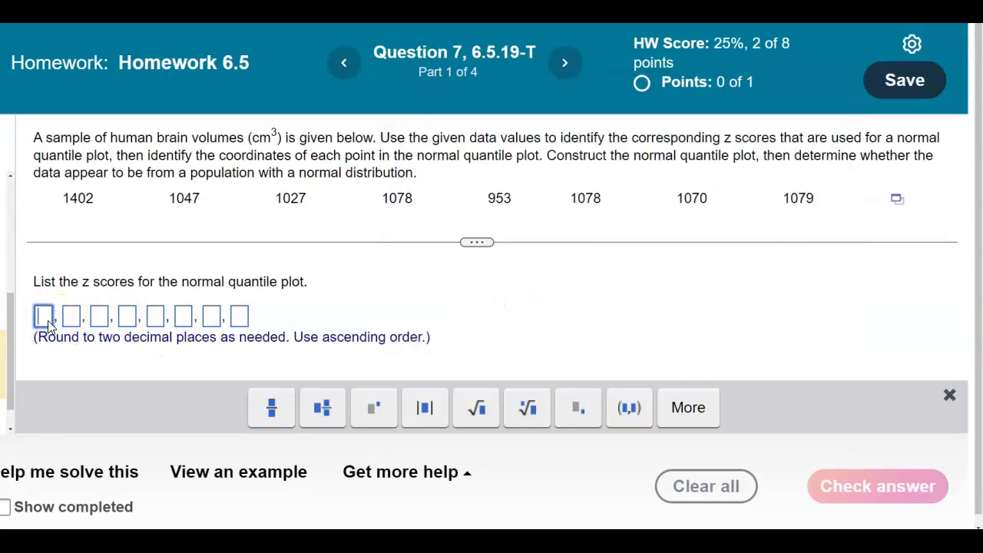
{"action": "type", "text": "-1.22"}
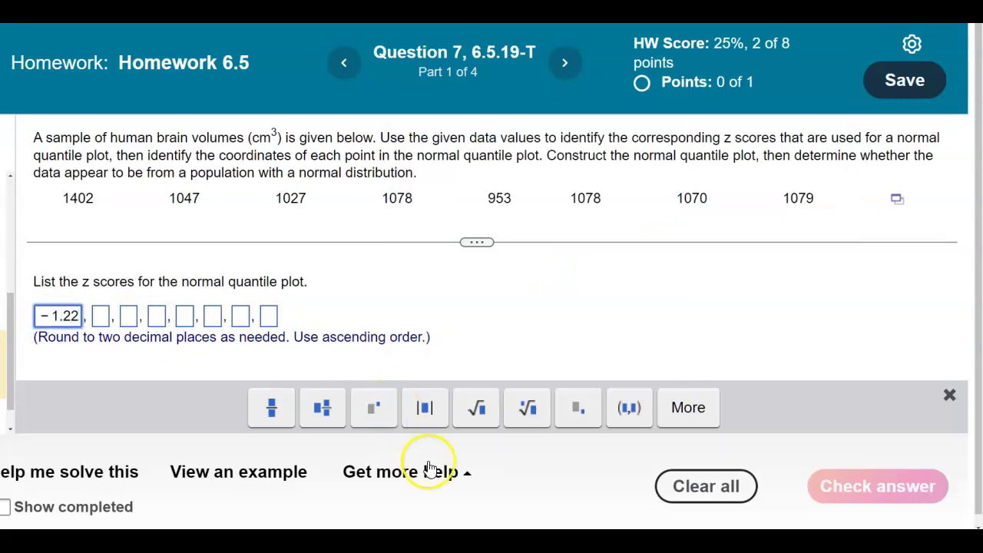
{"action": "left_click", "coordinate": [614, 509]}
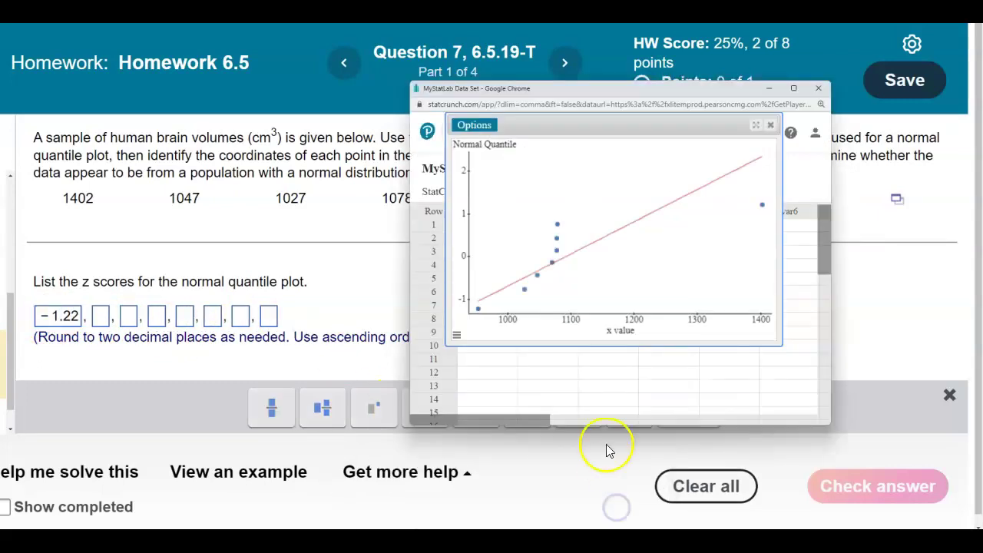
{"action": "mouse_move", "coordinate": [524, 289]}
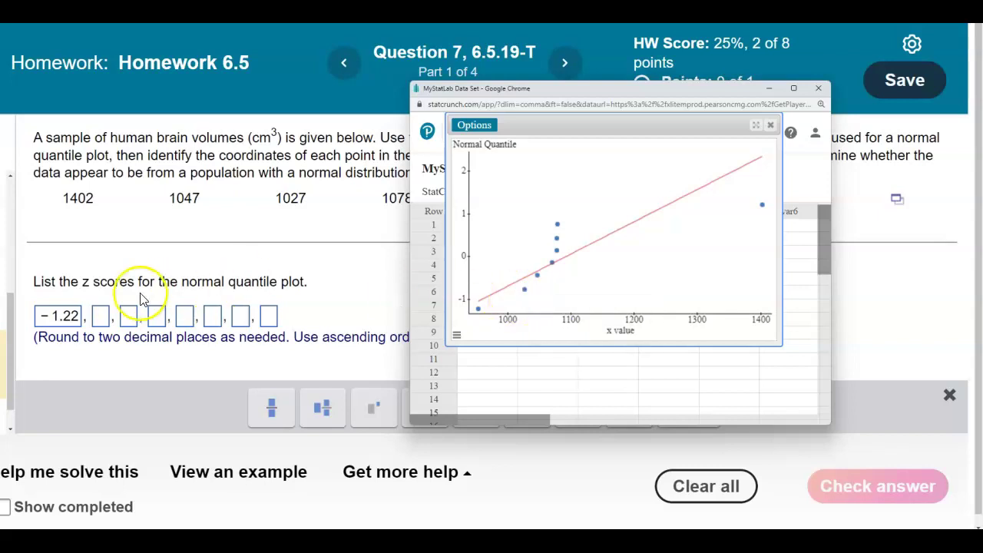
{"action": "left_click", "coordinate": [102, 318]}
{"action": "type", "text": "-0.76"}
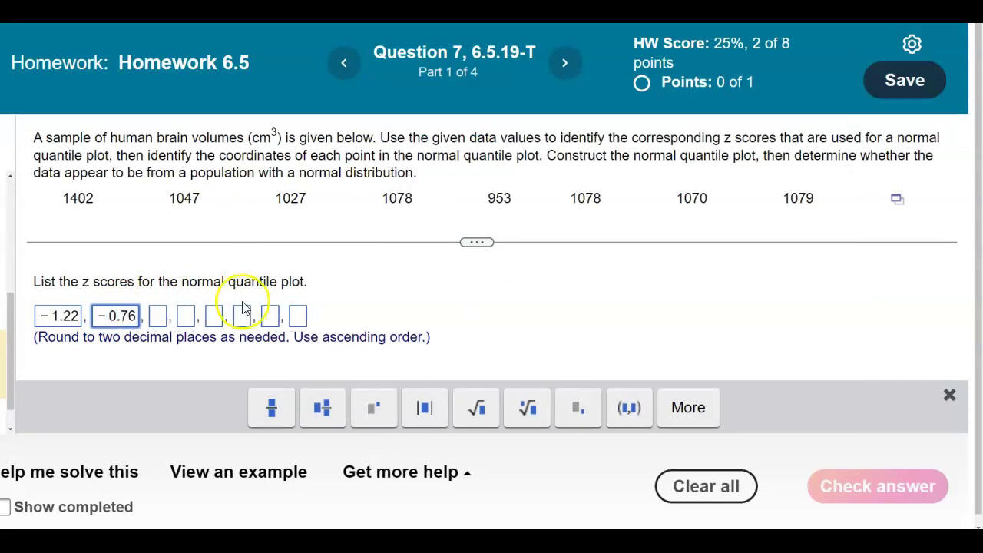
Look up the next two points on the StatCrunch plot and enter -0.43 and -0.14 as the third and fourth z scores
{"action": "mouse_move", "coordinate": [514, 546]}
{"action": "left_click", "coordinate": [604, 500]}
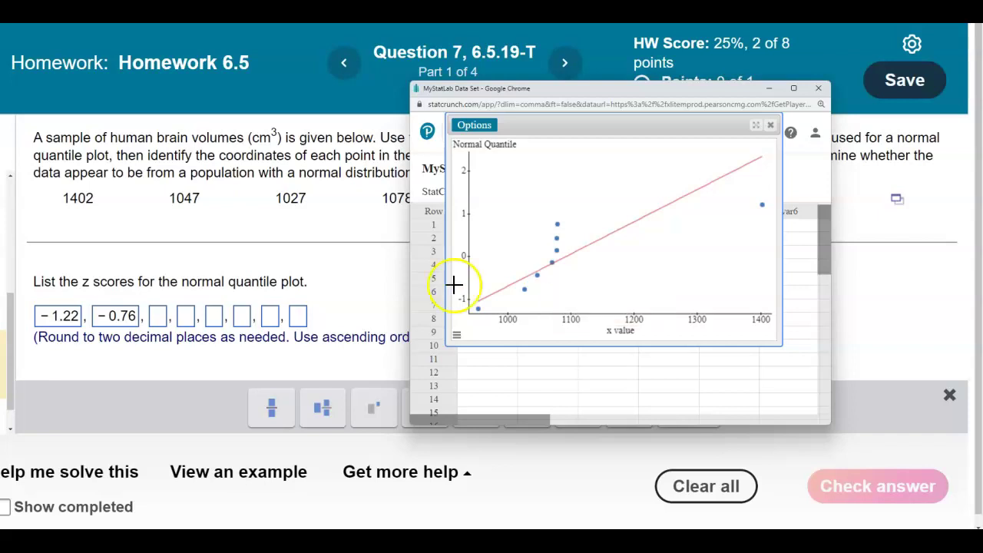
{"action": "left_click", "coordinate": [158, 315]}
{"action": "type", "text": "-0.43"}
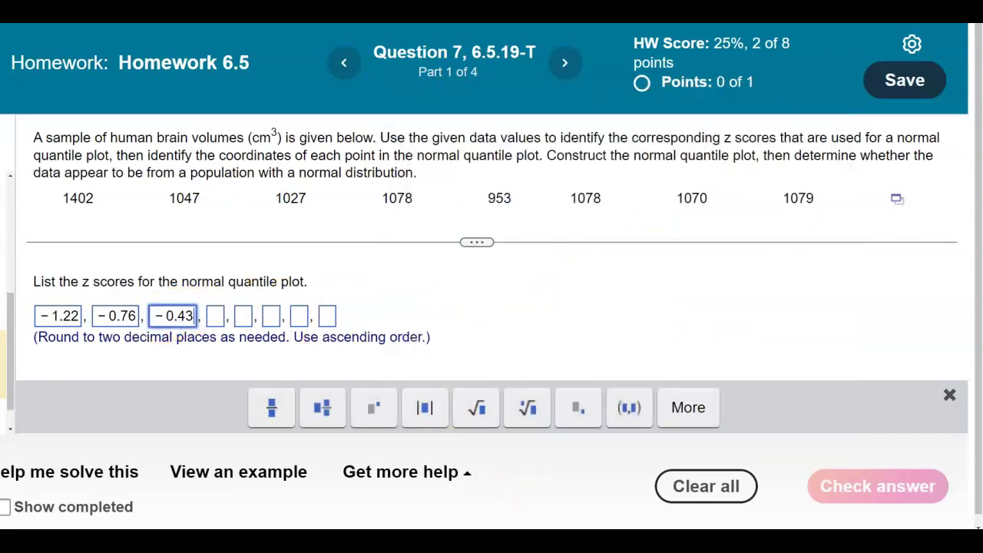
{"action": "mouse_move", "coordinate": [522, 526]}
{"action": "left_click", "coordinate": [629, 505]}
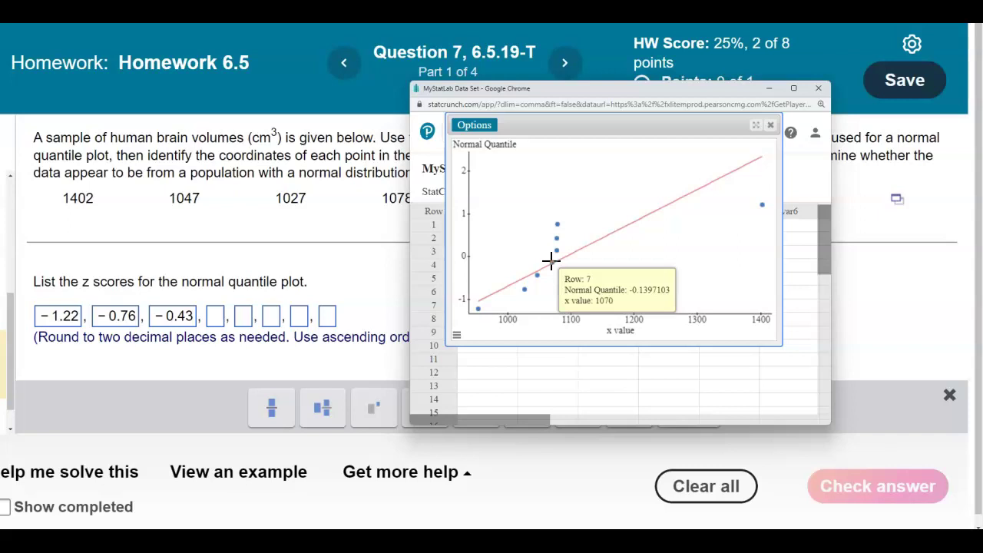
{"action": "left_click", "coordinate": [215, 316]}
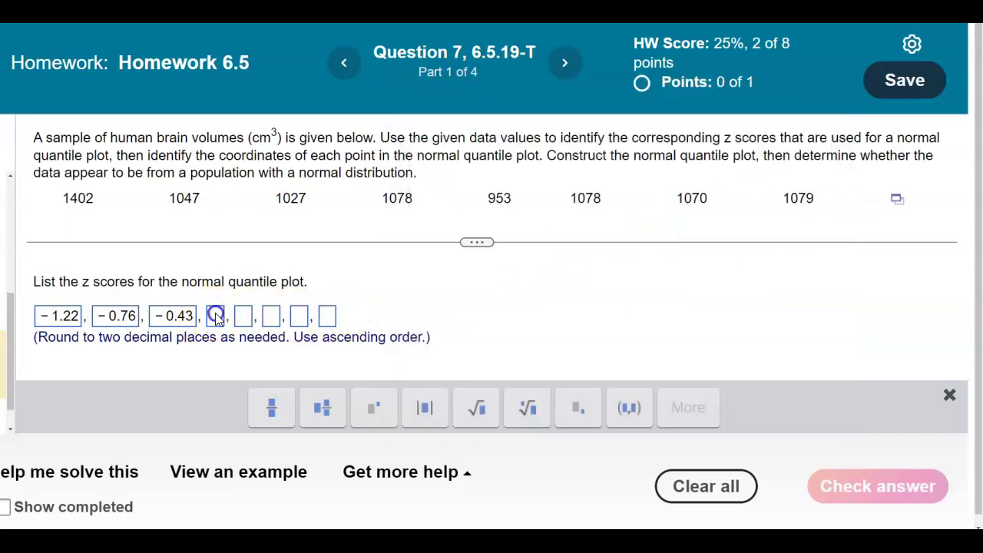
{"action": "type", "text": "-0.14"}
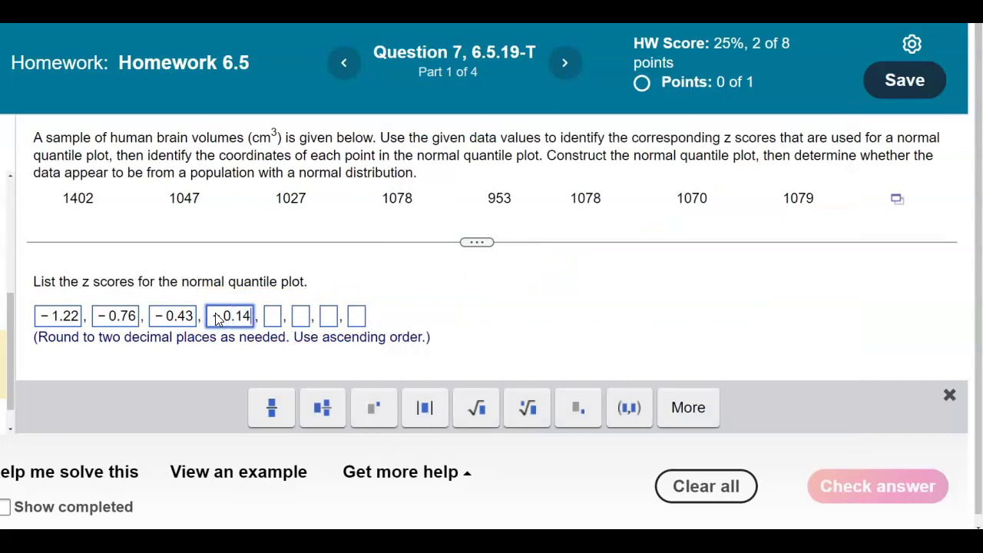
Check the quantiles of the two points at x value 1078 and enter 0.14 and 0.43 as the fifth and sixth z scores
{"action": "mouse_move", "coordinate": [538, 523]}
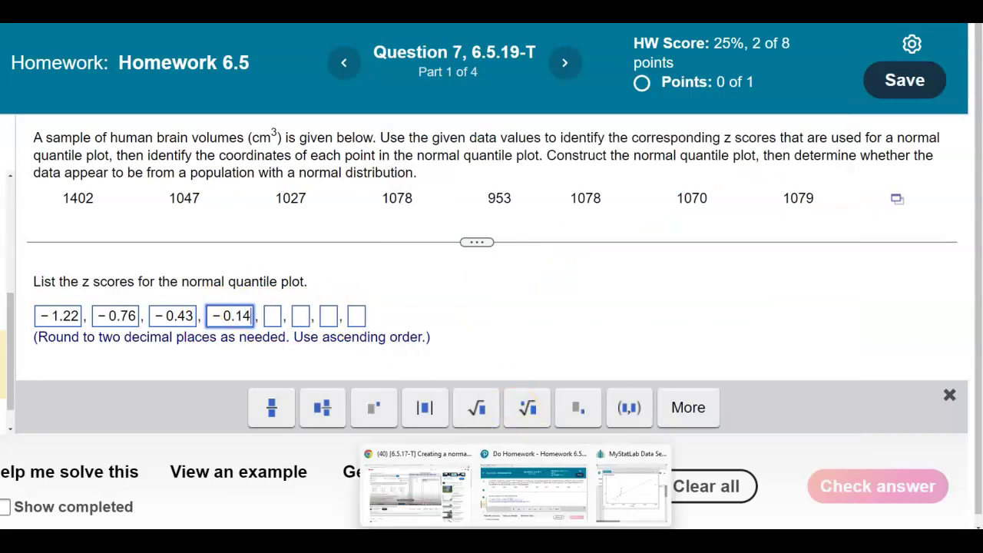
{"action": "left_click", "coordinate": [628, 501]}
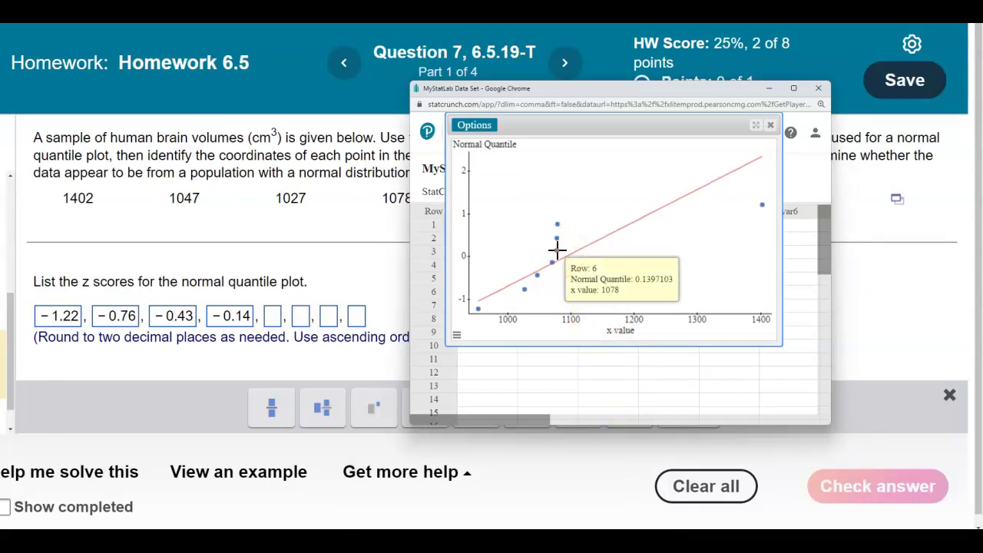
{"action": "left_click", "coordinate": [273, 316]}
{"action": "type", "text": "0.14"}
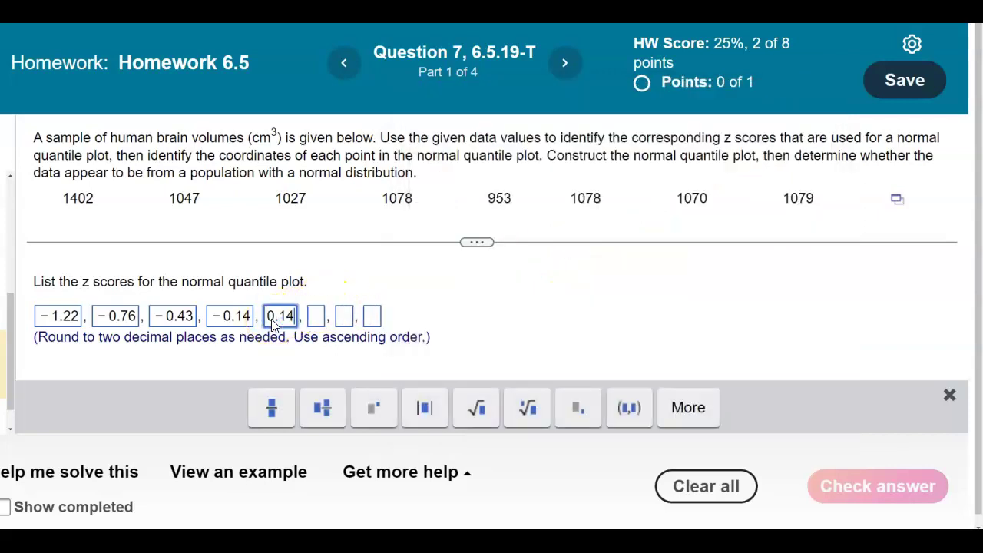
{"action": "key", "text": "alt+Tab"}
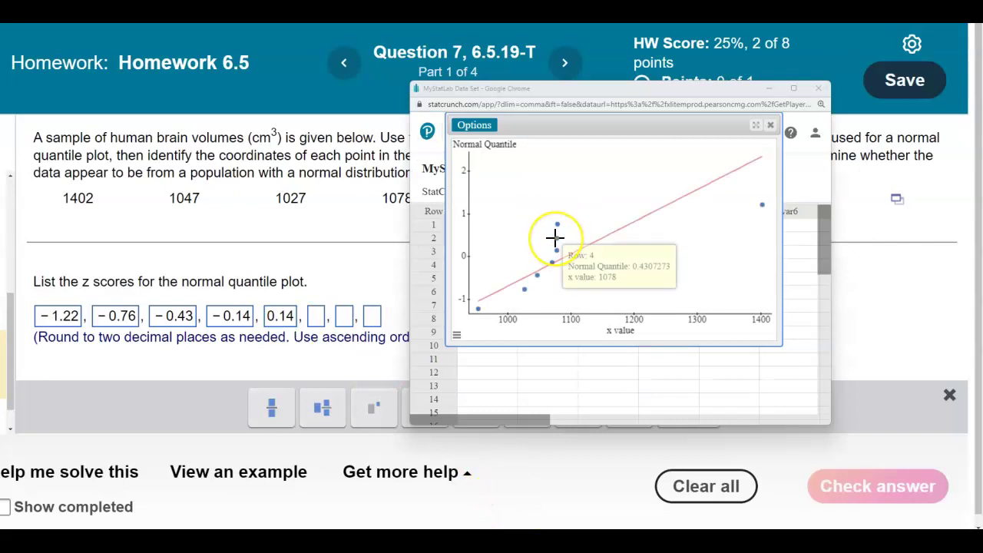
{"action": "left_click", "coordinate": [559, 251]}
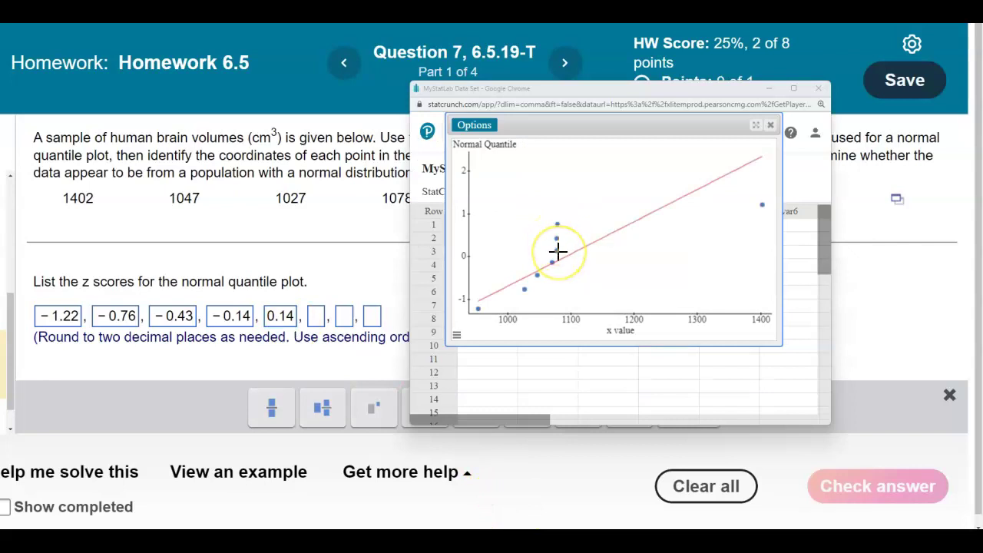
{"action": "mouse_move", "coordinate": [556, 237]}
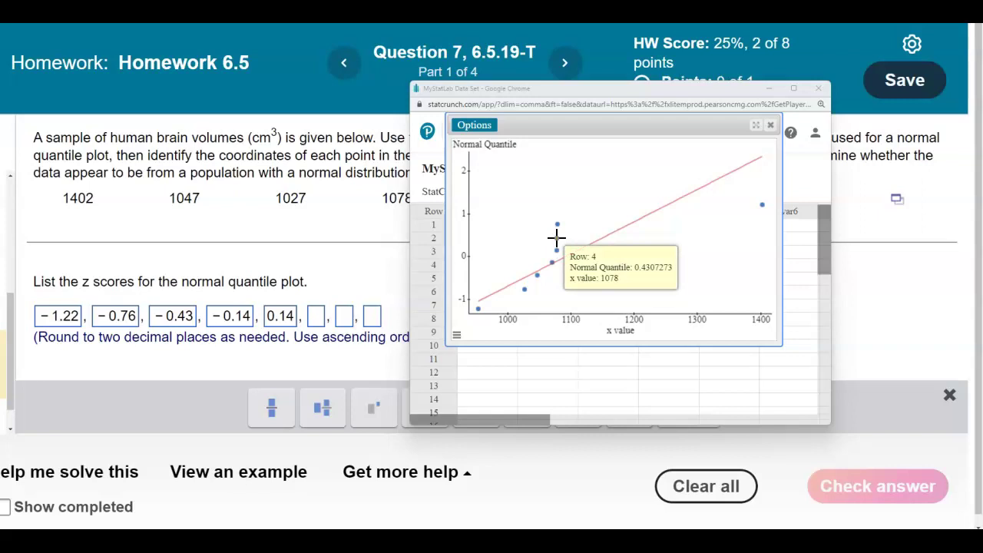
{"action": "left_click", "coordinate": [318, 317]}
{"action": "type", "text": "0.43"}
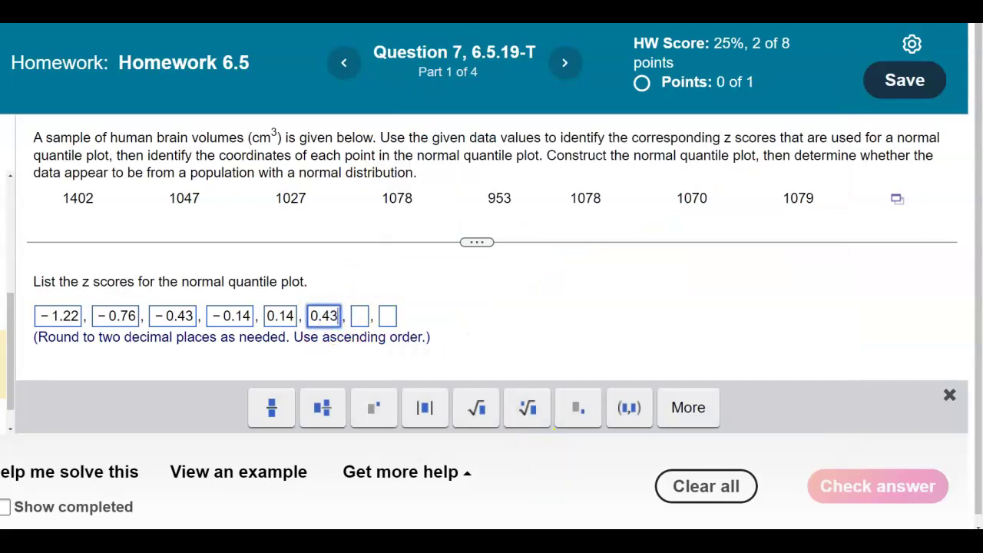
Inspect the plot point at x value 1079 and enter 0.76 as the seventh z score
{"action": "left_click", "coordinate": [638, 500]}
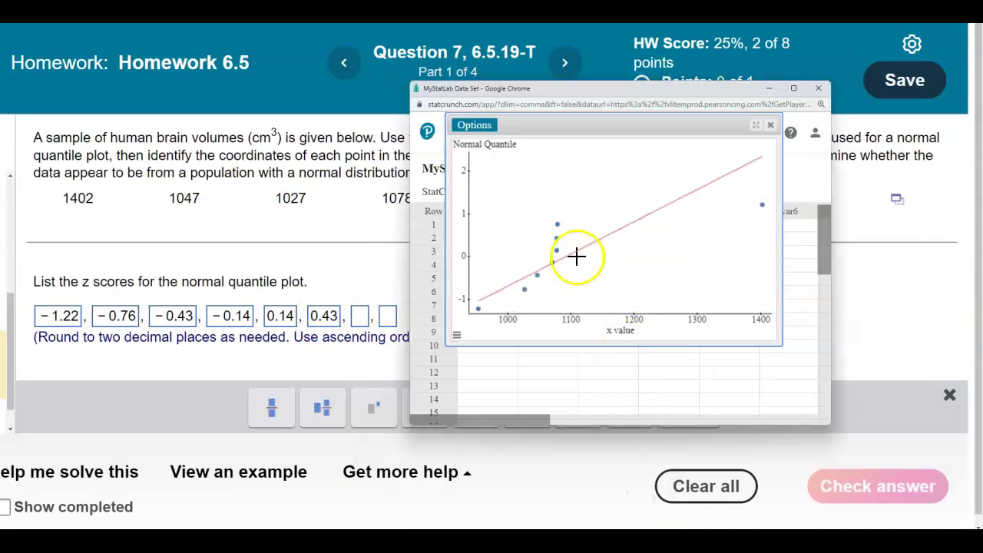
{"action": "mouse_move", "coordinate": [557, 223]}
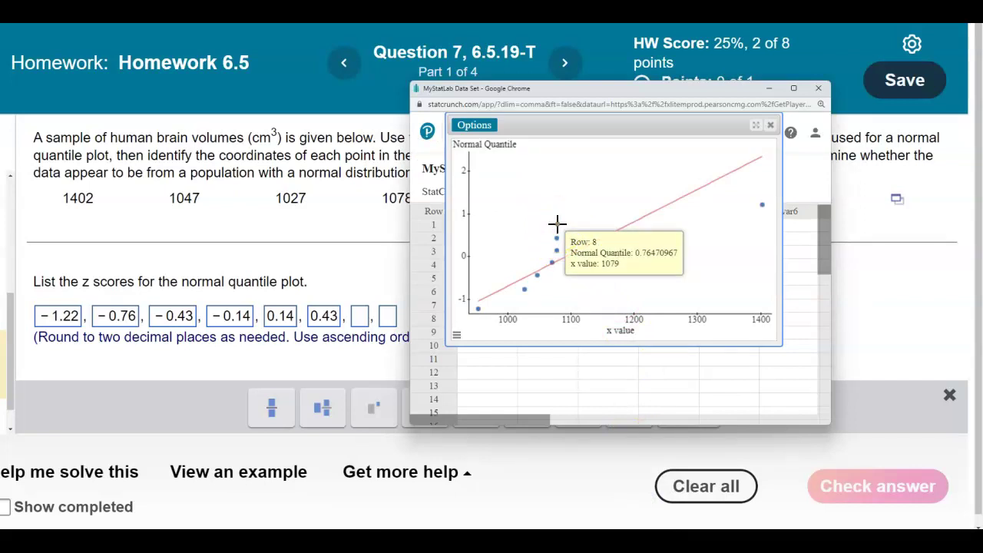
{"action": "left_click", "coordinate": [360, 317]}
{"action": "type", "text": "0.76"}
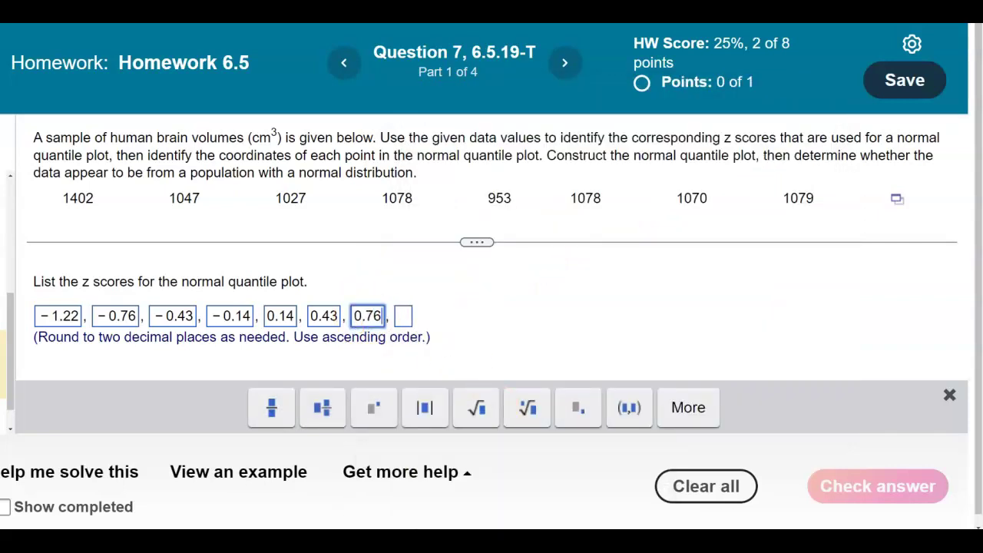
Read the highest point's normal quantile on the StatCrunch plot, enter 1.22 as the eighth z score, and check the answer
{"action": "mouse_move", "coordinate": [588, 517]}
{"action": "left_click", "coordinate": [628, 485]}
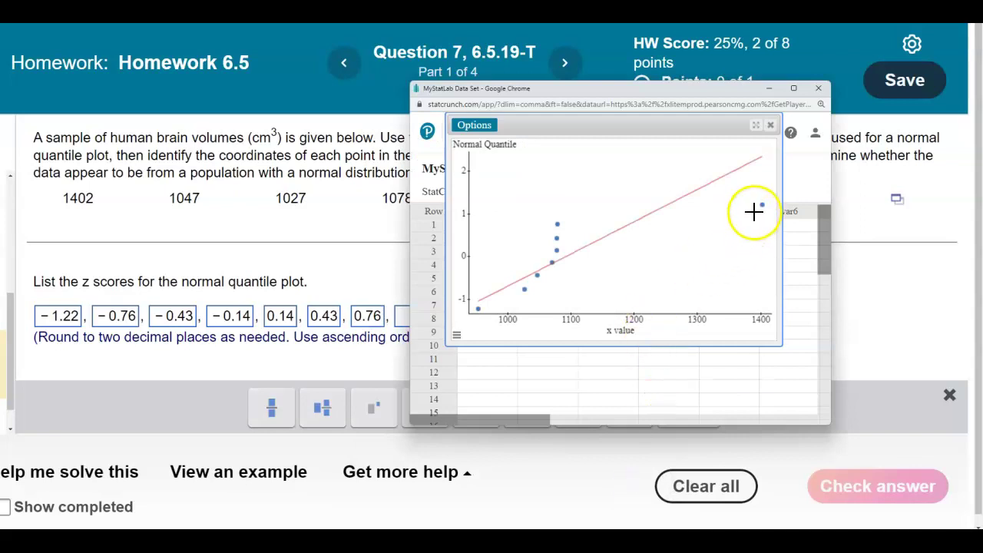
{"action": "mouse_move", "coordinate": [762, 203]}
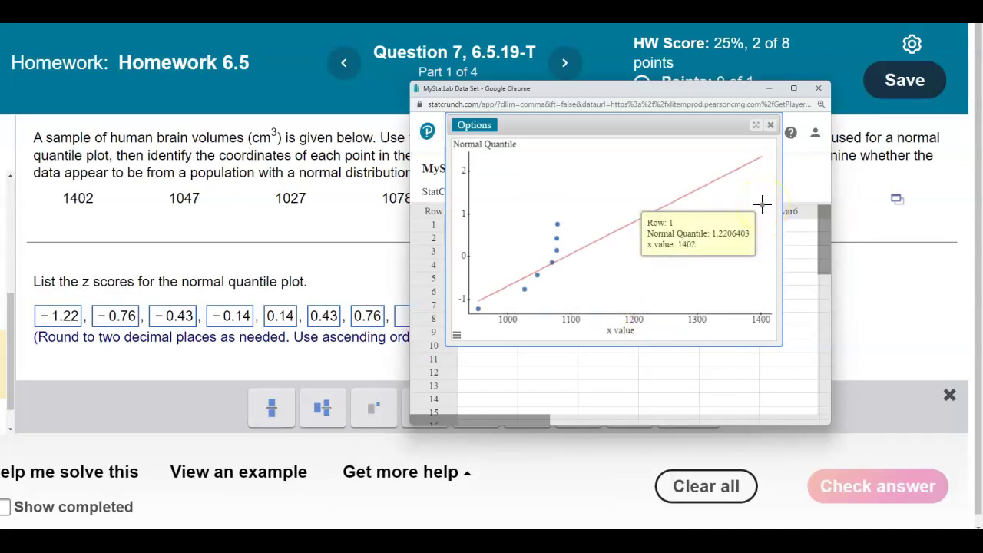
{"action": "left_click", "coordinate": [403, 316]}
{"action": "type", "text": "1.22"}
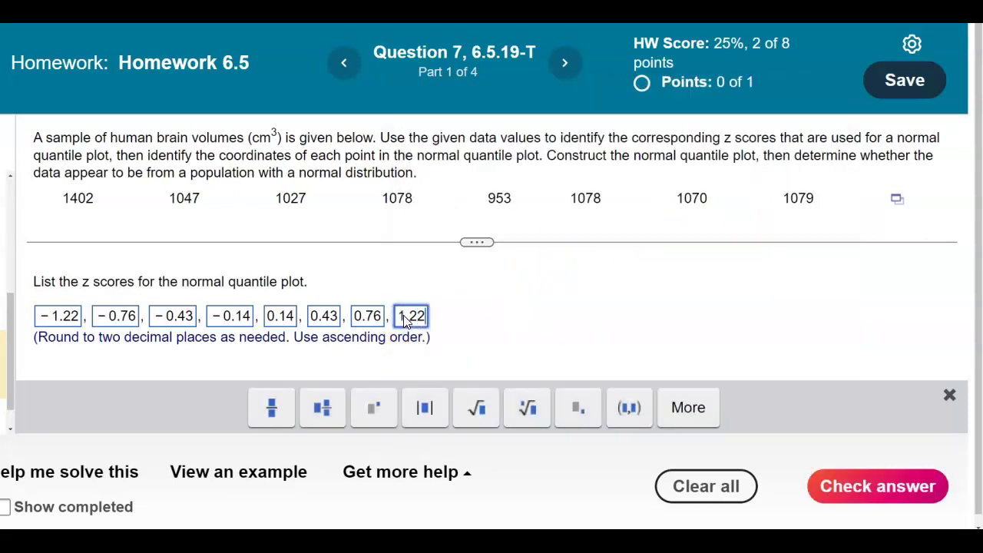
{"action": "left_click", "coordinate": [888, 485]}
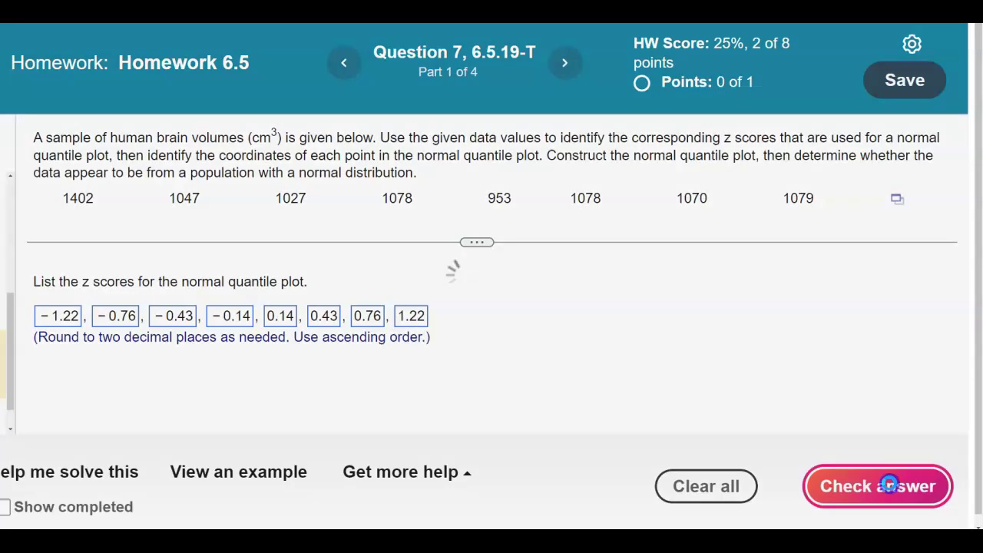
{"action": "left_click", "coordinate": [499, 316]}
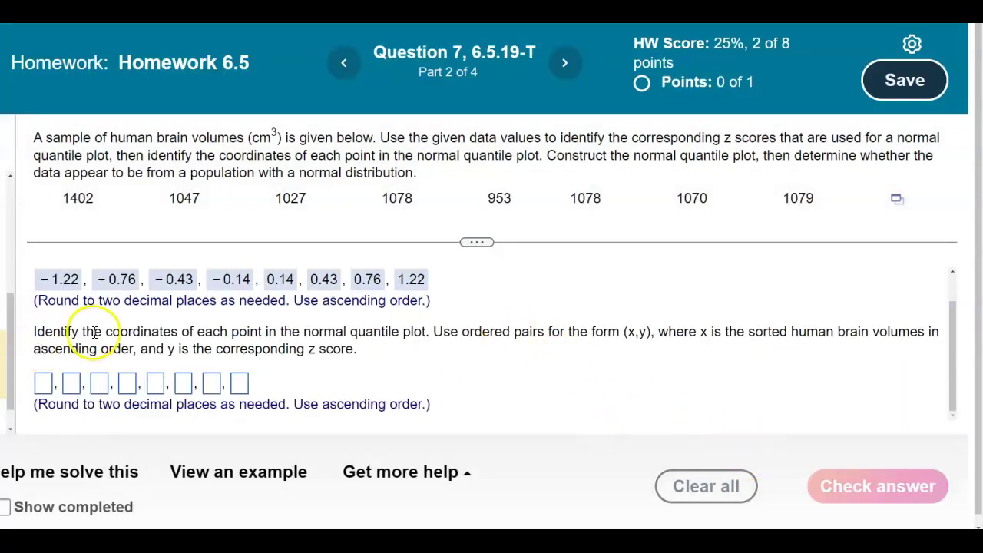
Enlarge the answer area to show the z-score list together with the coordinate boxes, and make the first coordinate box active
{"action": "mouse_move", "coordinate": [465, 243]}
{"action": "left_mouse_down"}
{"action": "mouse_move", "coordinate": [467, 184]}
{"action": "mouse_move", "coordinate": [462, 238]}
{"action": "left_mouse_up"}
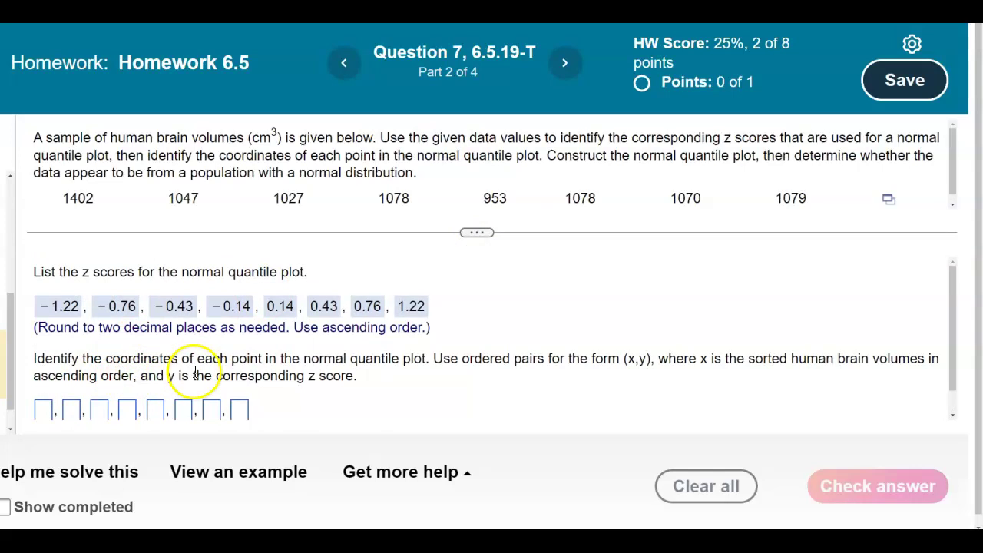
{"action": "scroll", "coordinate": [284, 372], "scroll_direction": "down", "scroll_amount": 1}
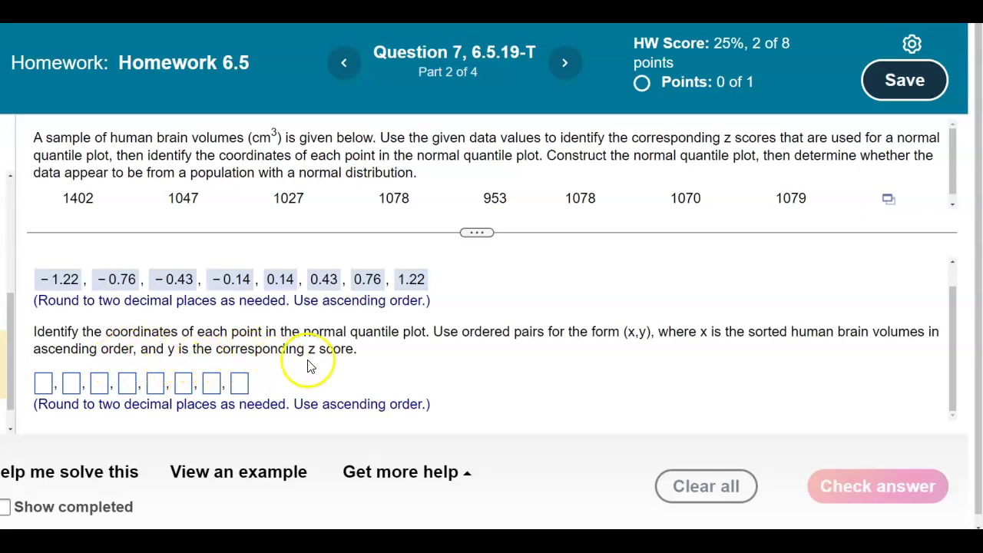
{"action": "left_click", "coordinate": [42, 384]}
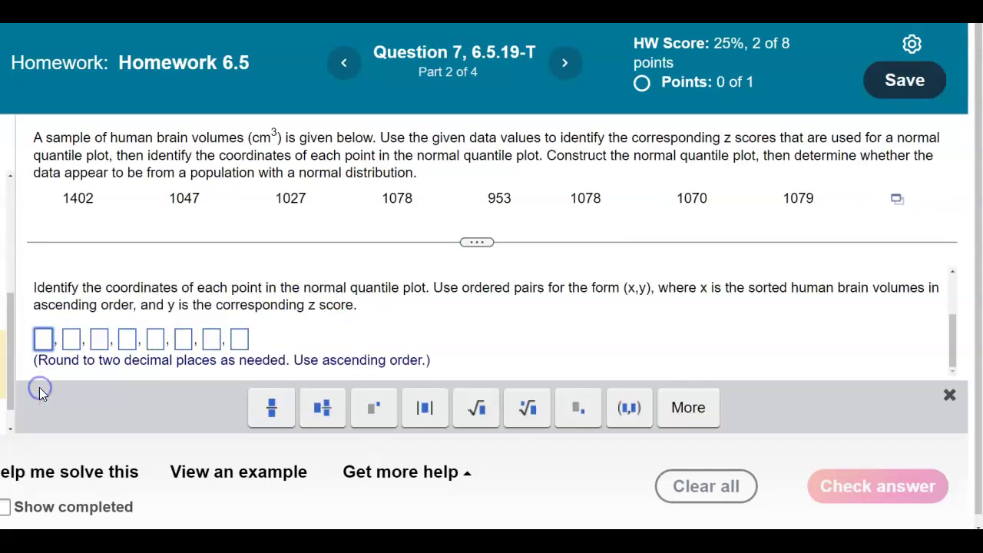
{"action": "left_click_drag", "start_coordinate": [469, 243], "coordinate": [466, 167]}
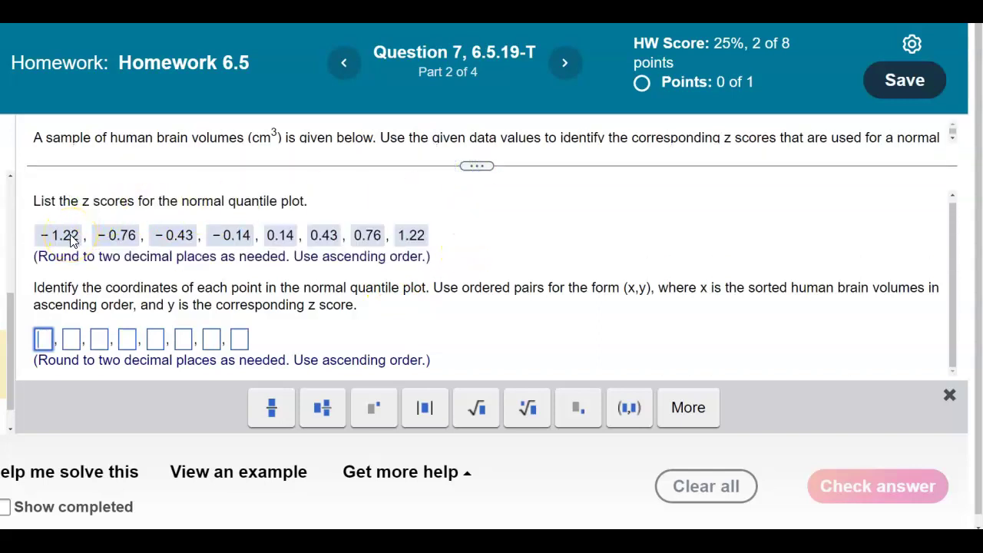
{"action": "type", "text": "(-1.22"}
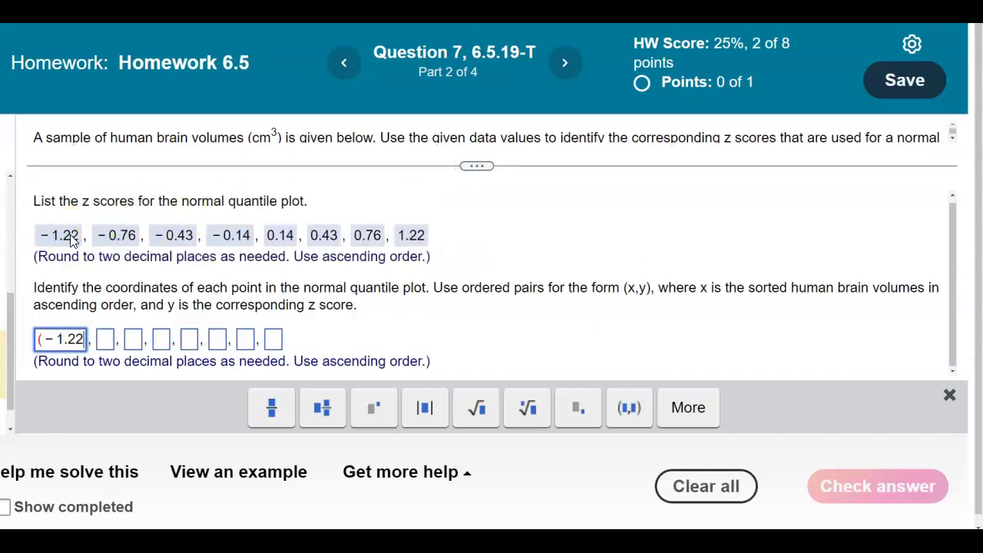
{"action": "type", "text": ","}
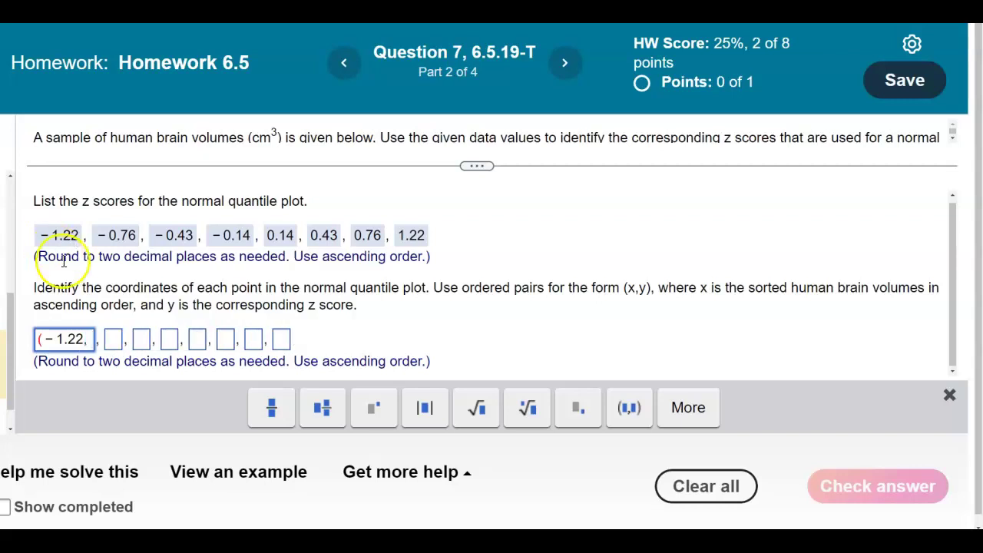
{"action": "left_click", "coordinate": [89, 342]}
{"action": "left_click_drag", "start_coordinate": [89, 342], "coordinate": [39, 339]}
{"action": "left_click", "coordinate": [65, 341]}
{"action": "key", "text": "BackSpace"}
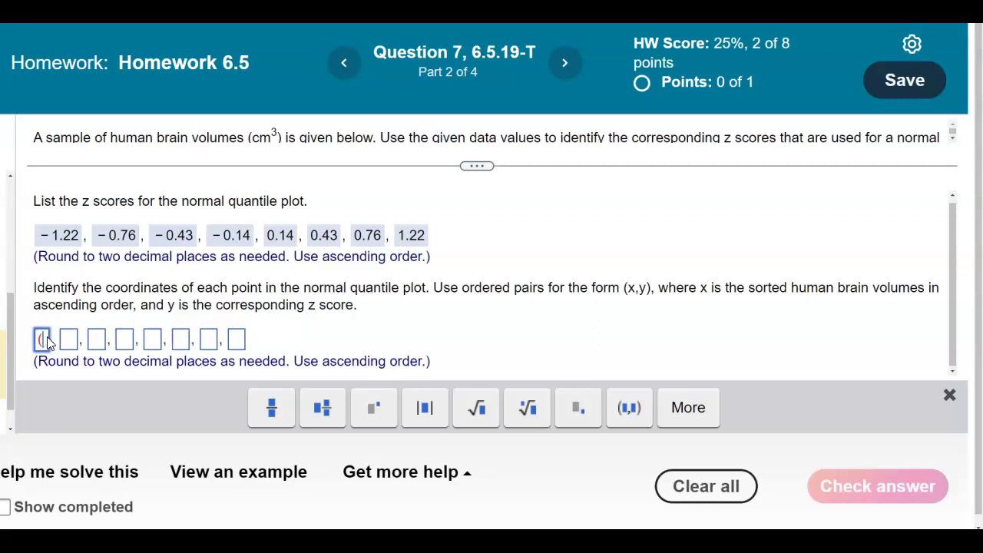
Look up the lowest point's x value on the StatCrunch plot and enter (953, -1.22) as the first ordered pair
{"action": "type", "text": "1"}
{"action": "type", "text": "-1.22"}
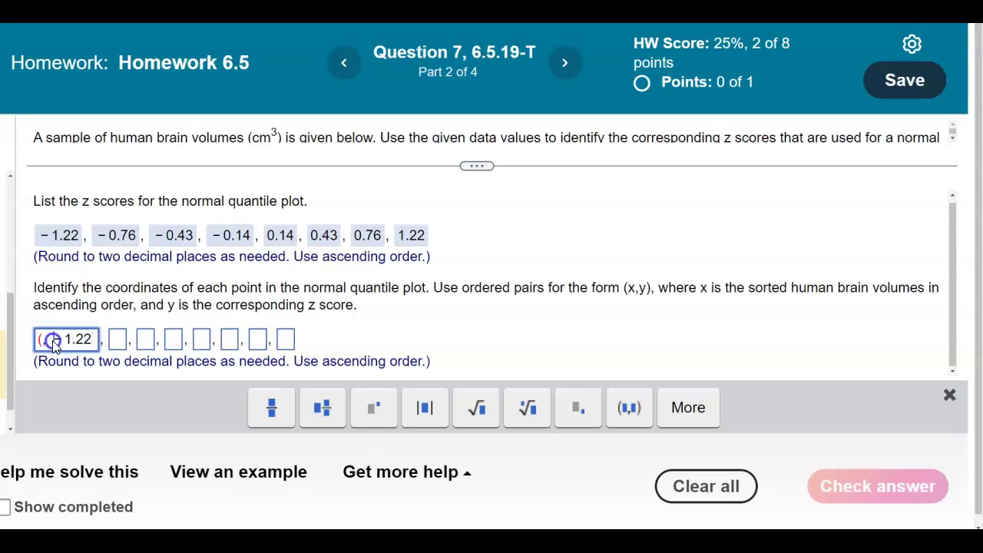
{"action": "left_click", "coordinate": [43, 342]}
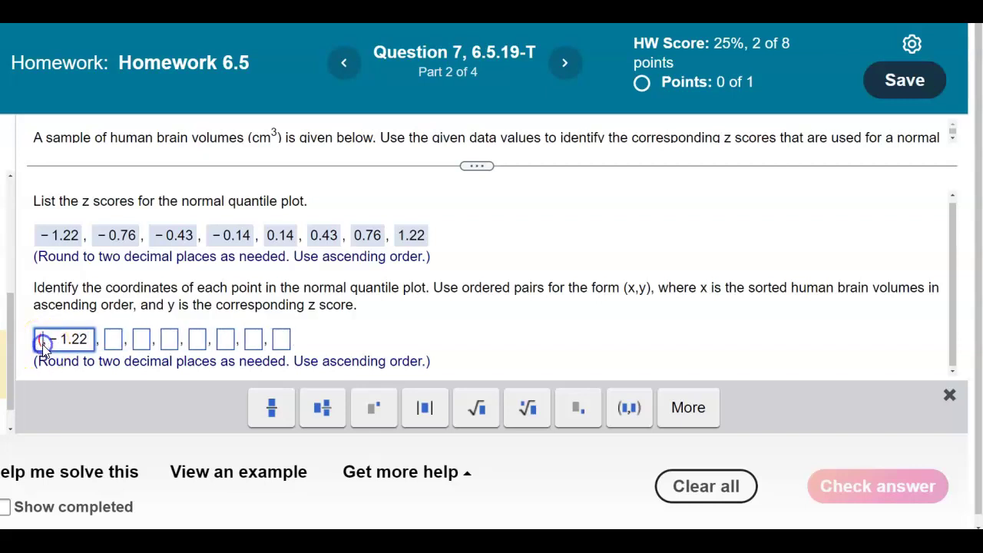
{"action": "mouse_move", "coordinate": [516, 541]}
{"action": "type", "text": ","}
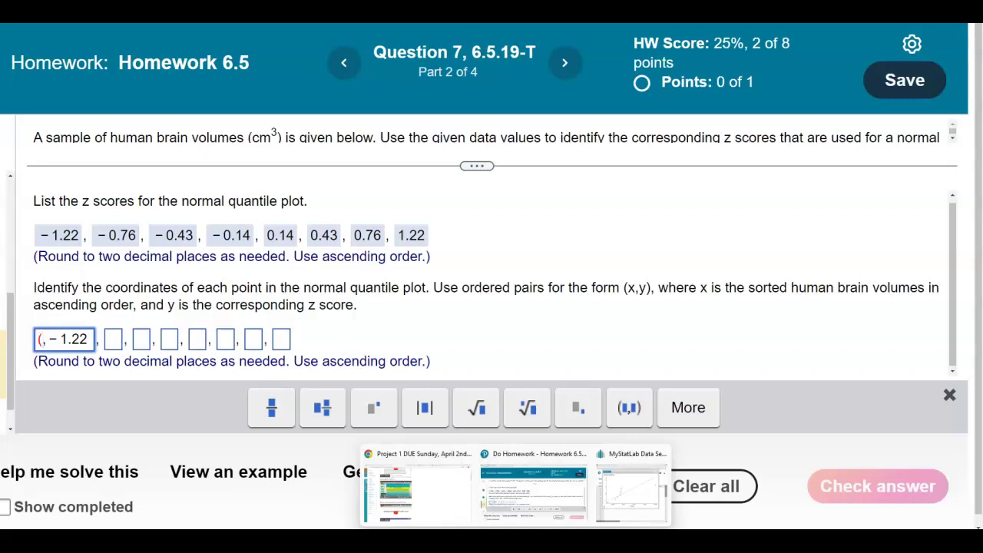
{"action": "left_click", "coordinate": [626, 503]}
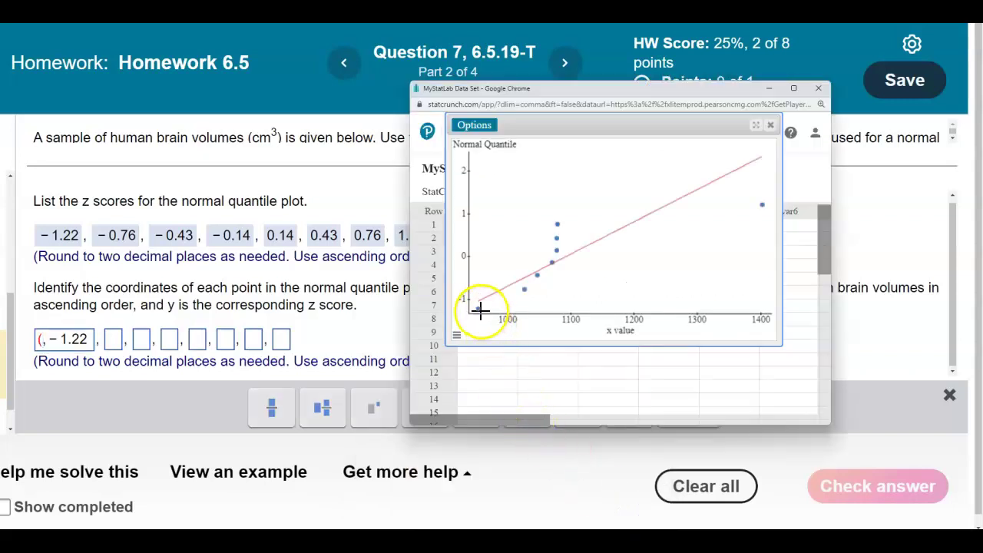
{"action": "mouse_move", "coordinate": [477, 310]}
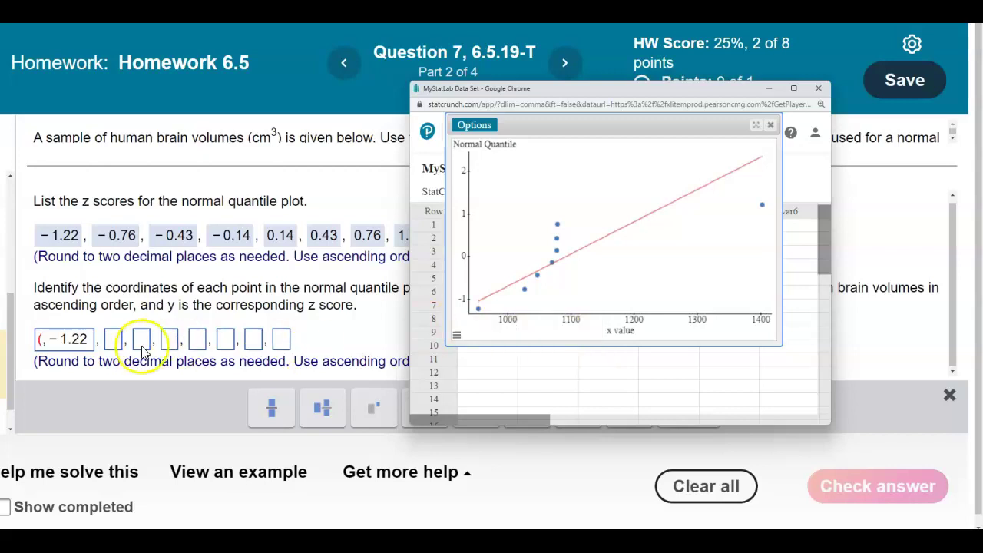
{"action": "left_click", "coordinate": [45, 347]}
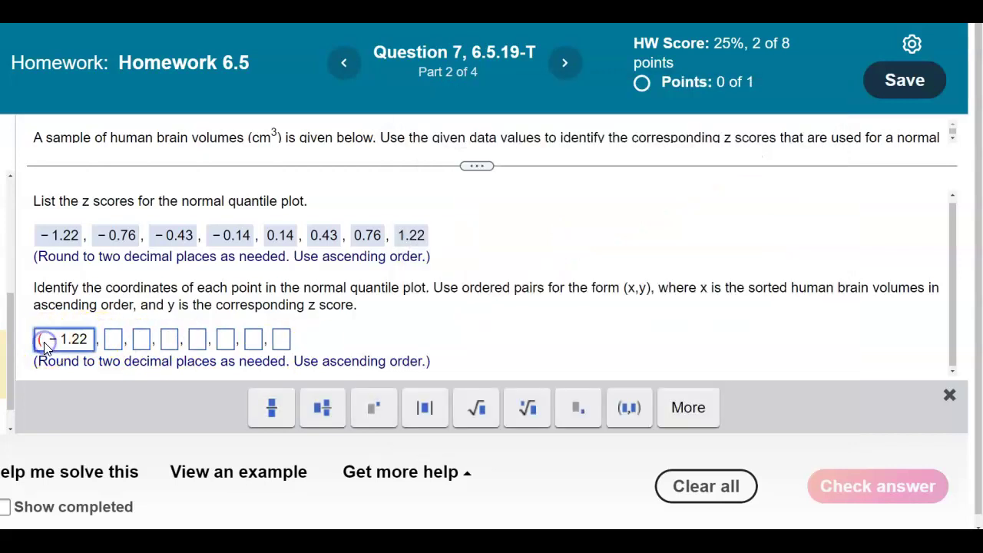
{"action": "type", "text": "953,"}
{"action": "left_click", "coordinate": [100, 344]}
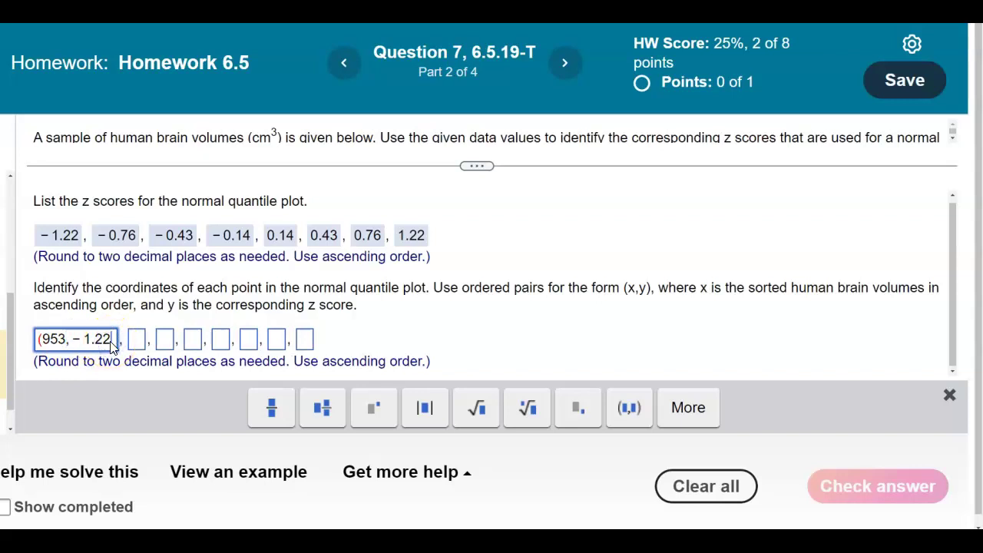
{"action": "type", "text": ")"}
Inspect the second-lowest point on the StatCrunch plot and enter (1027,-0.76) as the second ordered pair
{"action": "left_click", "coordinate": [143, 343]}
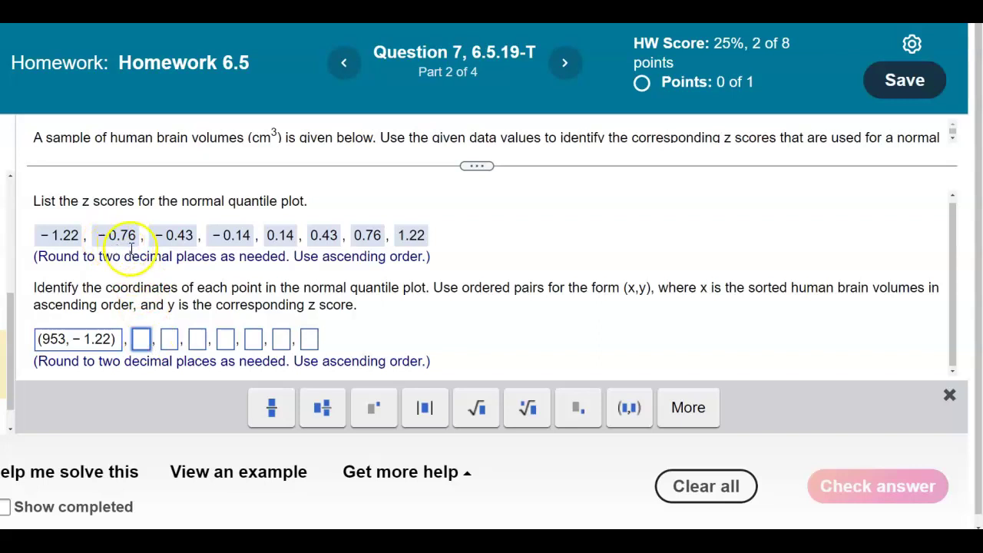
{"action": "mouse_move", "coordinate": [514, 541]}
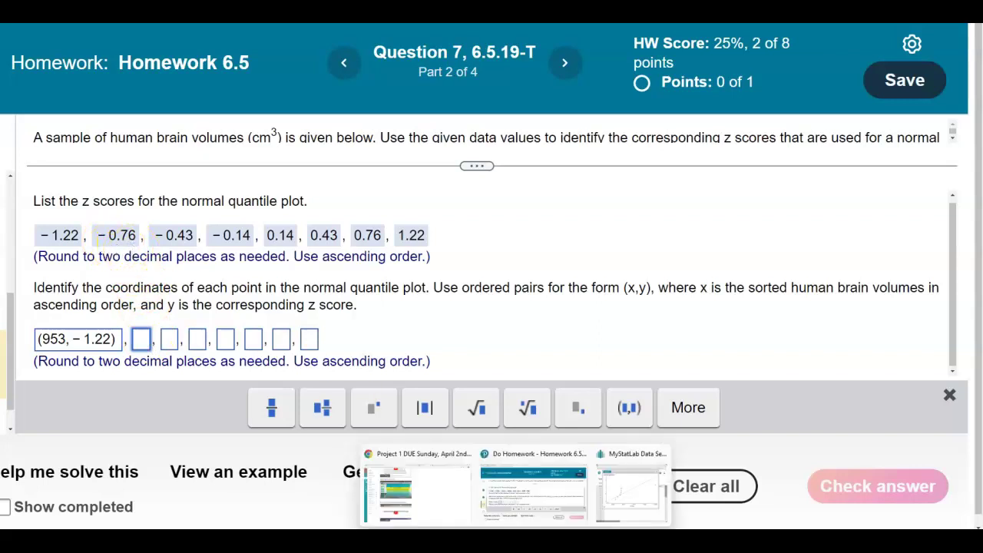
{"action": "left_click", "coordinate": [604, 521]}
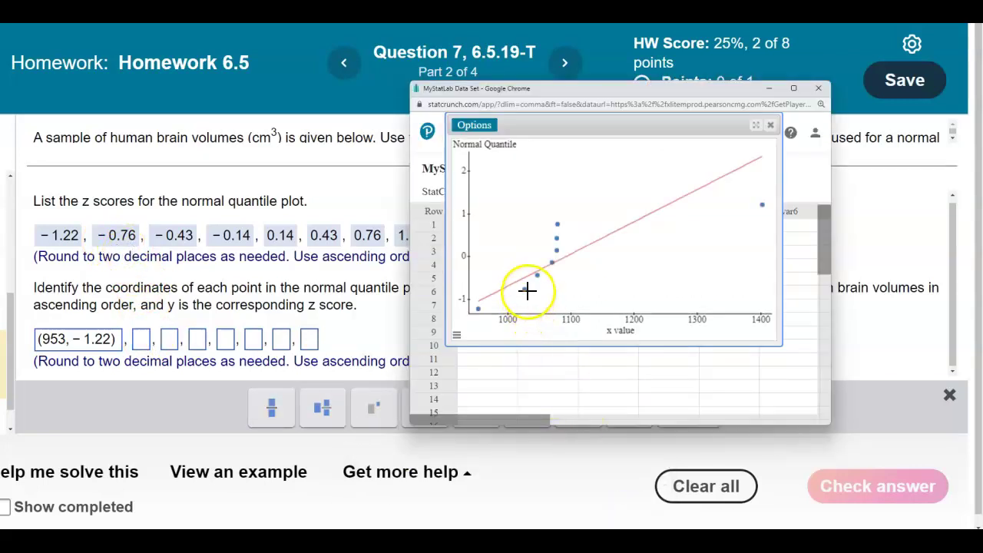
{"action": "mouse_move", "coordinate": [525, 290]}
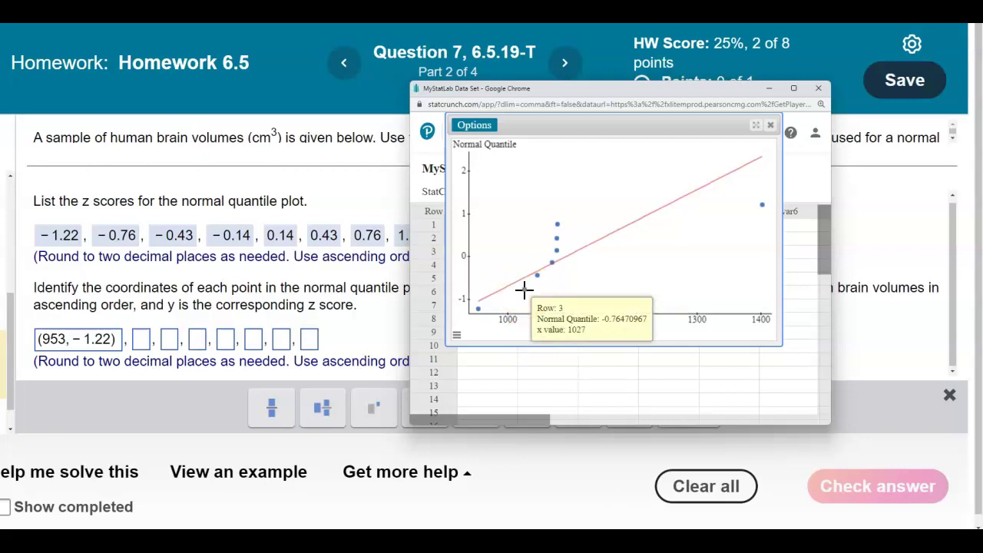
{"action": "left_click", "coordinate": [140, 338]}
{"action": "type", "text": "("}
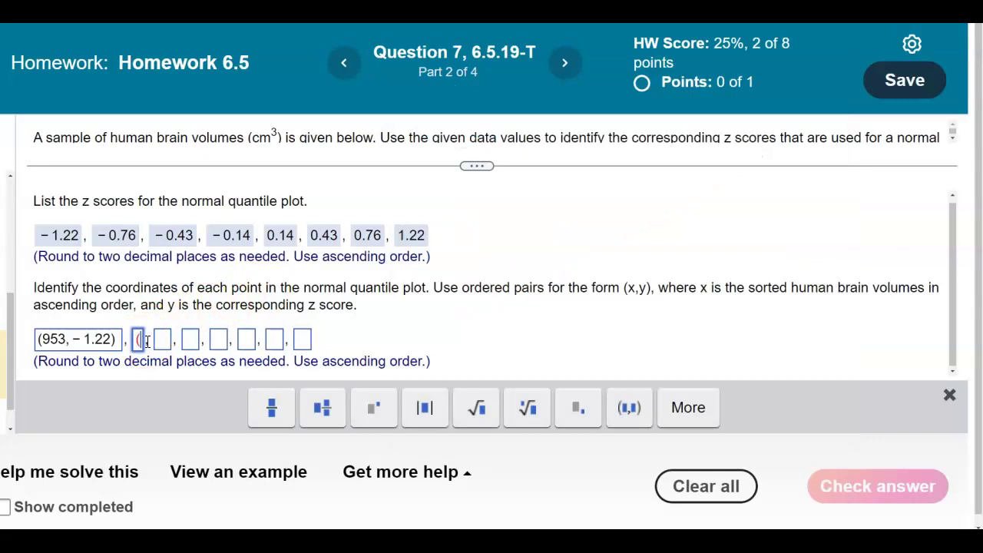
{"action": "type", "text": "1027, −-0.76)"}
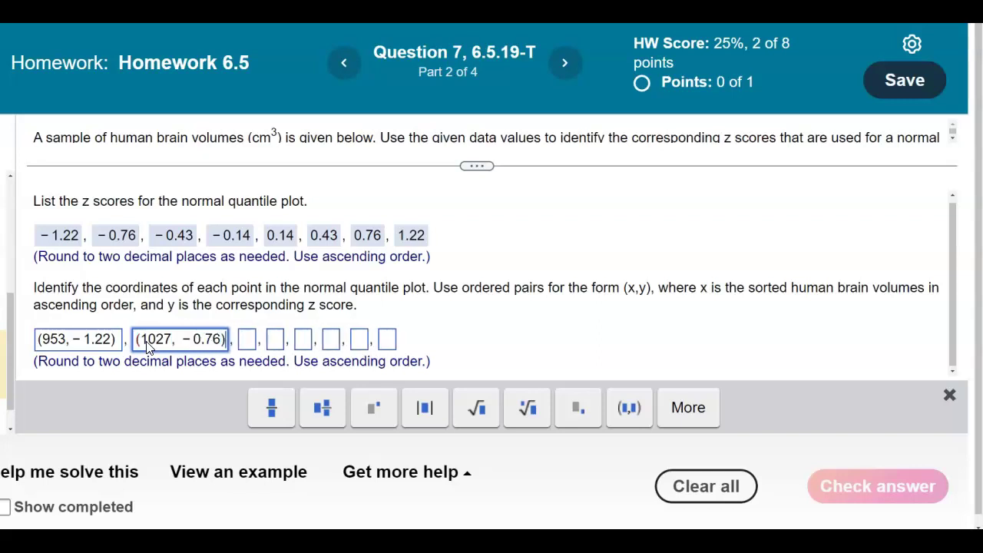
{"action": "left_click", "coordinate": [178, 343]}
Check the third-lowest point on the StatCrunch plot and enter (1047, -0.43) as the third ordered pair
{"action": "mouse_move", "coordinate": [514, 541]}
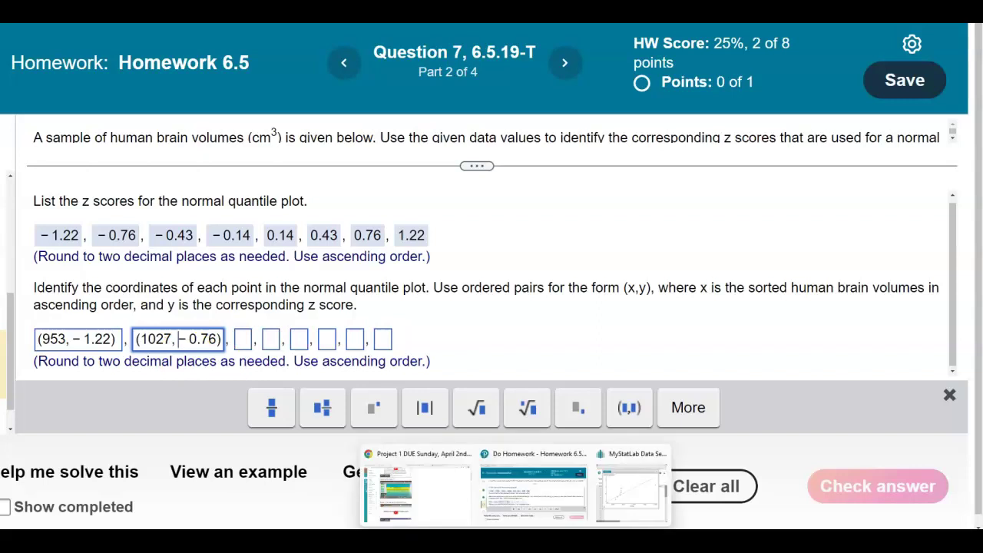
{"action": "left_click", "coordinate": [601, 522]}
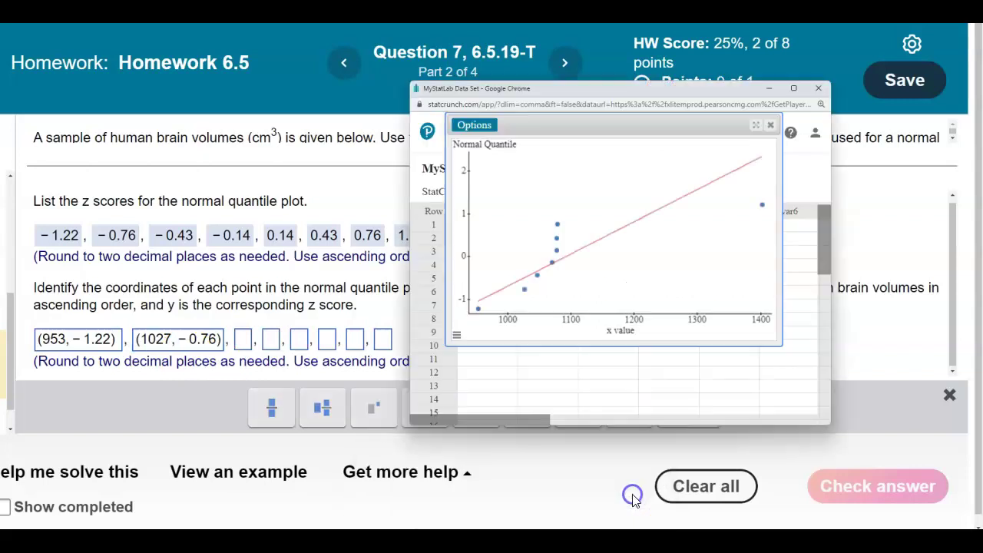
{"action": "left_click", "coordinate": [538, 275]}
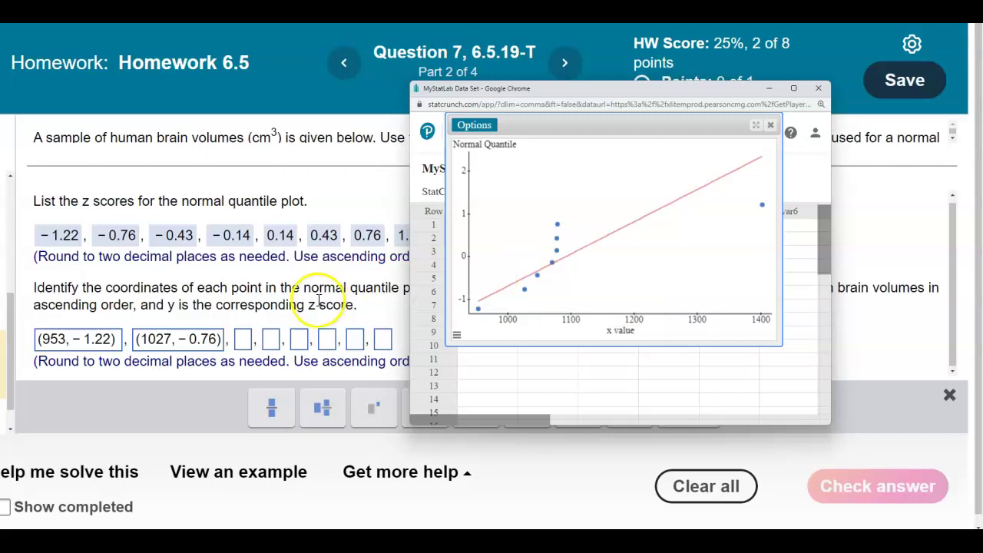
{"action": "left_click", "coordinate": [244, 339]}
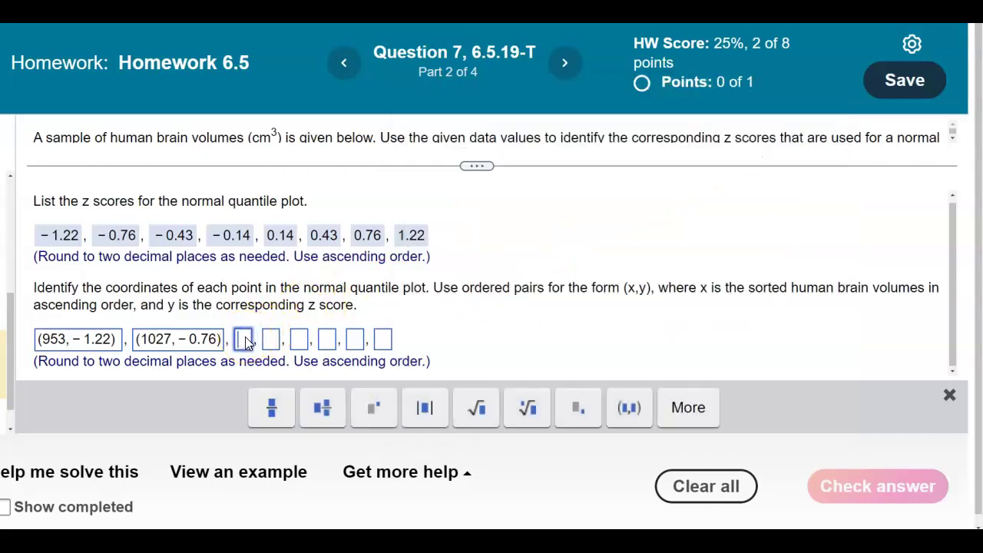
{"action": "type", "text": "(1047"}
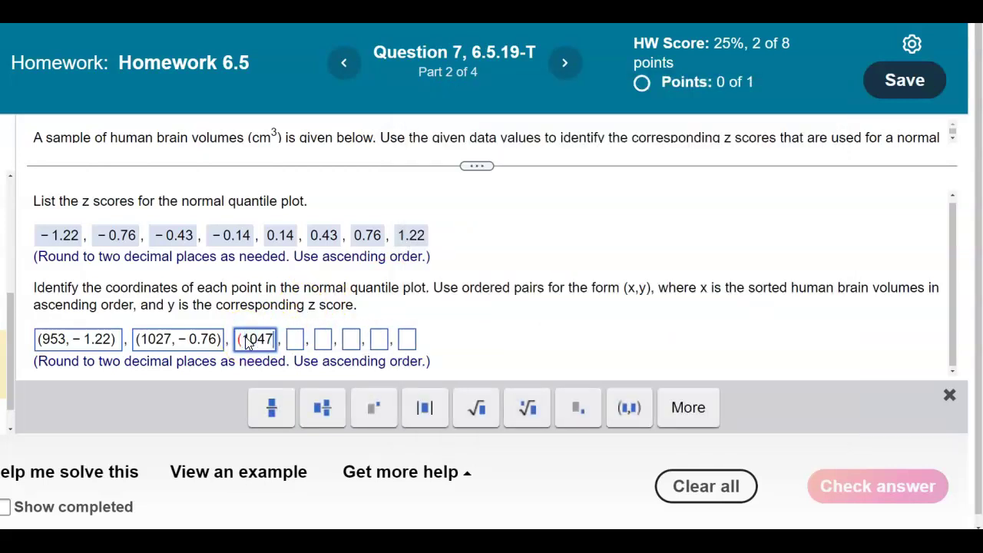
{"action": "type", "text": ", -0.43"}
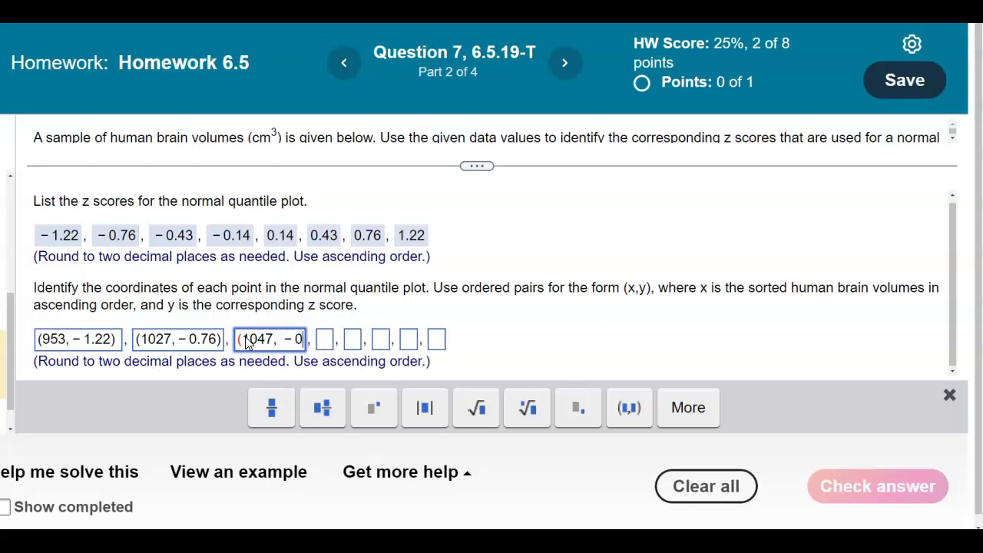
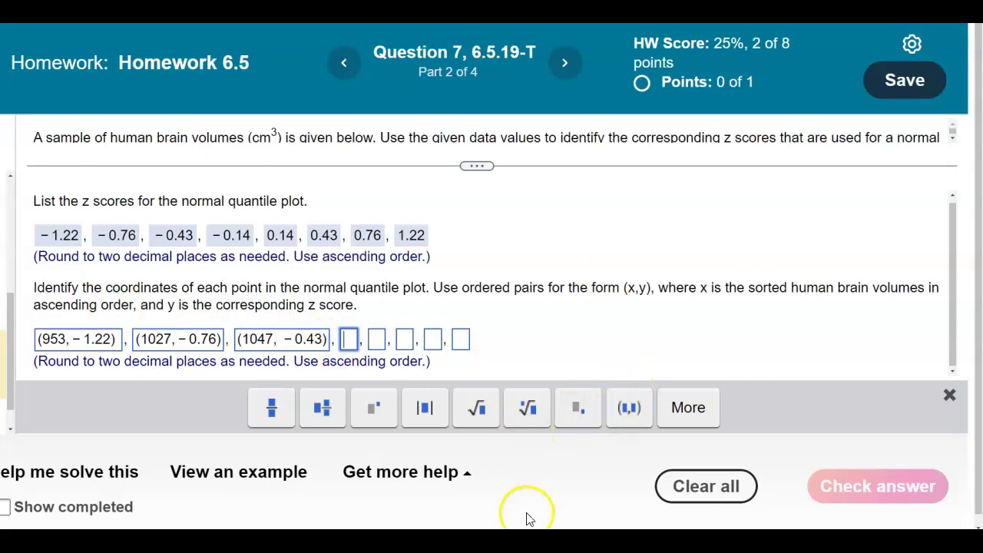
Check the fourth-lowest point on the StatCrunch plot and enter its x value, 1070, in the fourth ordered pair
{"action": "left_click", "coordinate": [619, 498]}
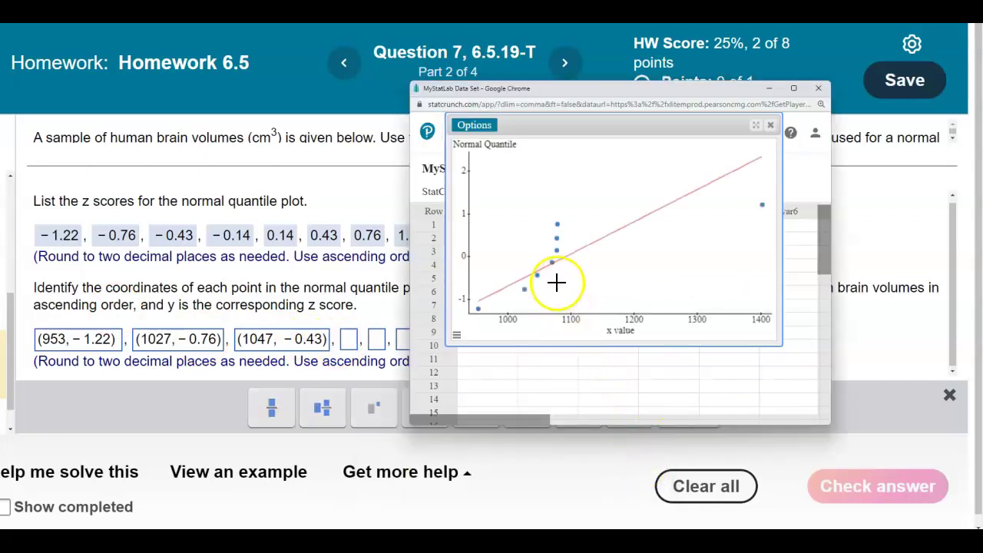
{"action": "mouse_move", "coordinate": [552, 263]}
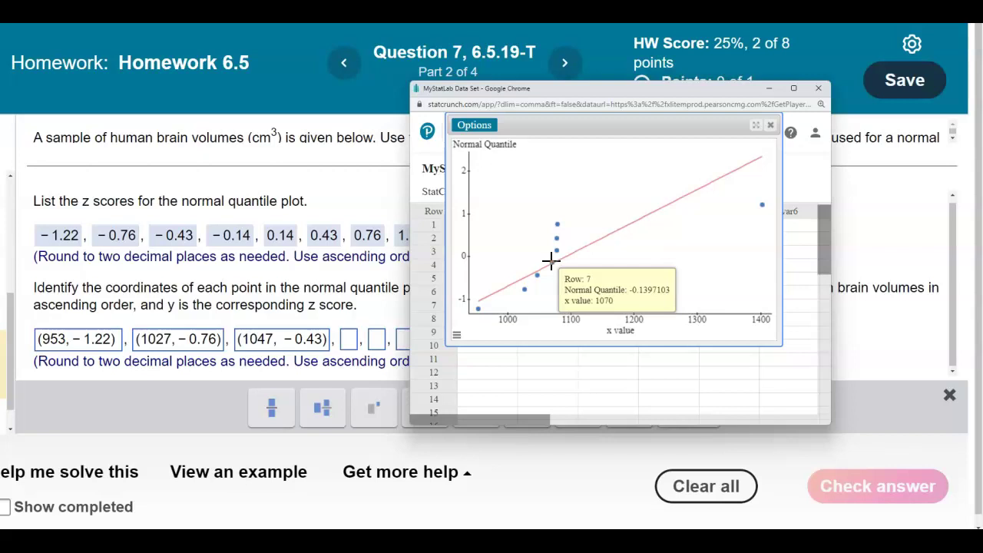
{"action": "left_click", "coordinate": [353, 340]}
{"action": "type", "text": "(1070"}
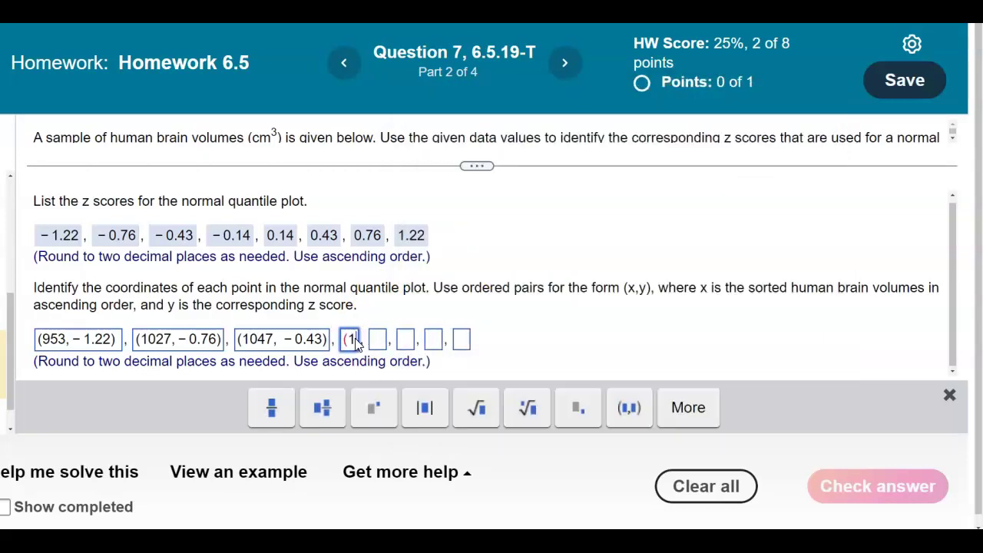
{"action": "key", "text": "BackSpace"}
{"action": "key", "text": "BackSpace"}
{"action": "type", "text": "707"}
{"action": "key", "text": "BackSpace"}
{"action": "key", "text": "BackSpace"}
{"action": "key", "text": "BackSpace"}
{"action": "type", "text": "070,"}
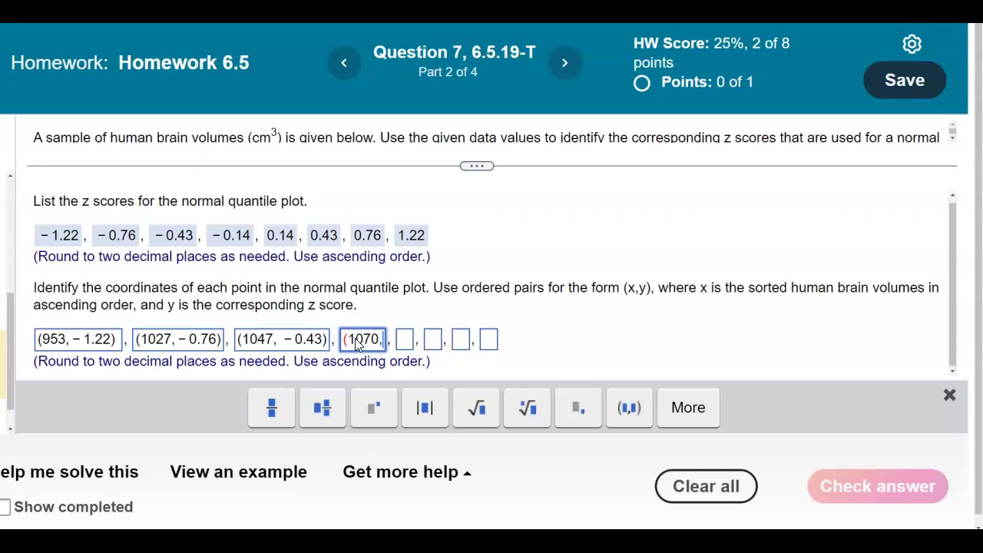
{"action": "key", "text": "BackSpace"}
{"action": "type", "text": "0."}
{"action": "key", "text": "BackSpace"}
{"action": "key", "text": "BackSpace"}
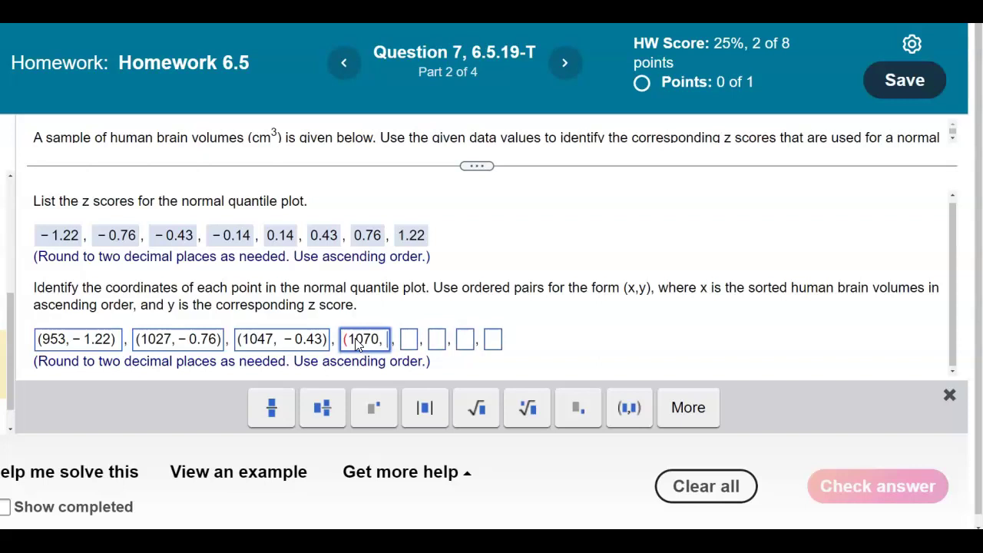
{"action": "type", "text": "0.43"}
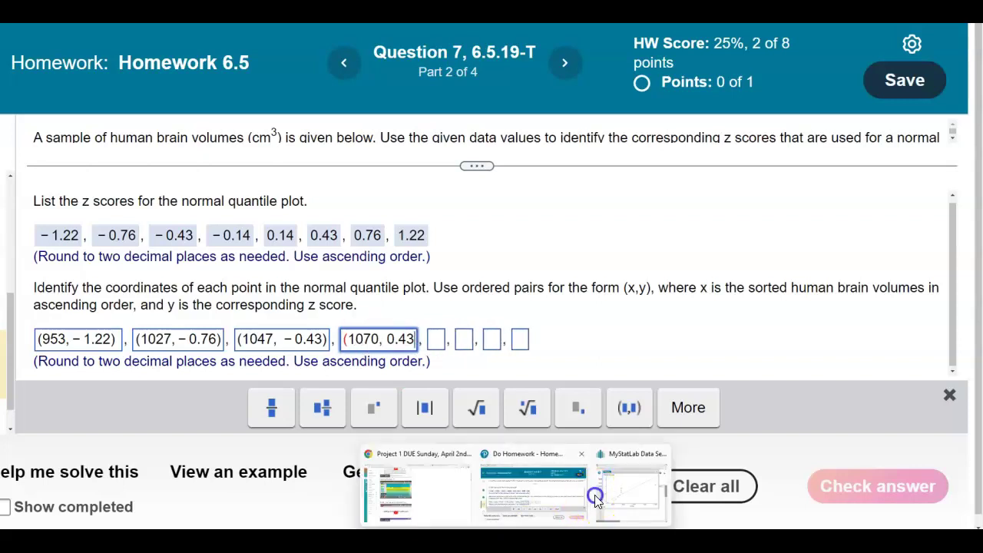
Recheck the fourth point on the StatCrunch plot and complete the fourth ordered pair as (1070, -0.14)
{"action": "mouse_move", "coordinate": [563, 542]}
{"action": "left_click", "coordinate": [626, 499]}
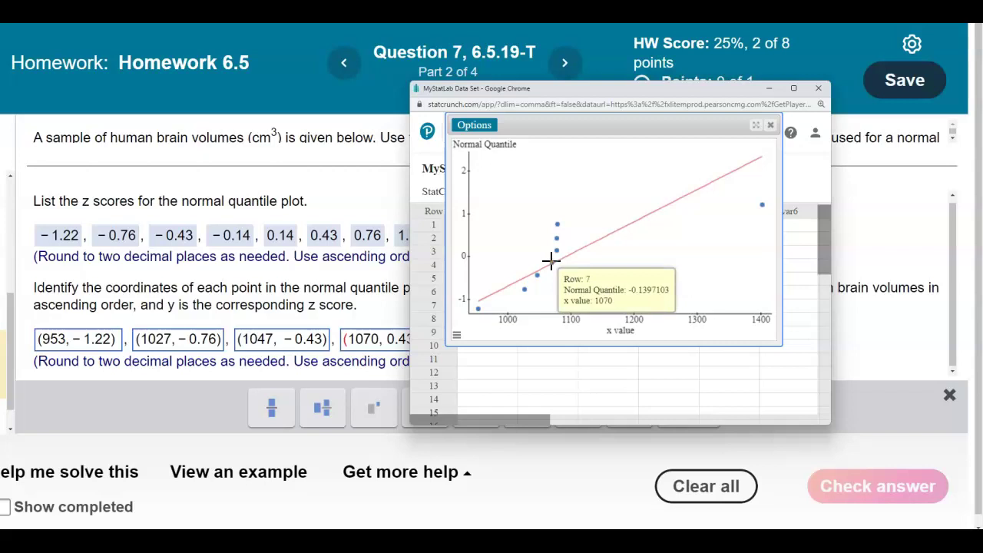
{"action": "left_click", "coordinate": [376, 338]}
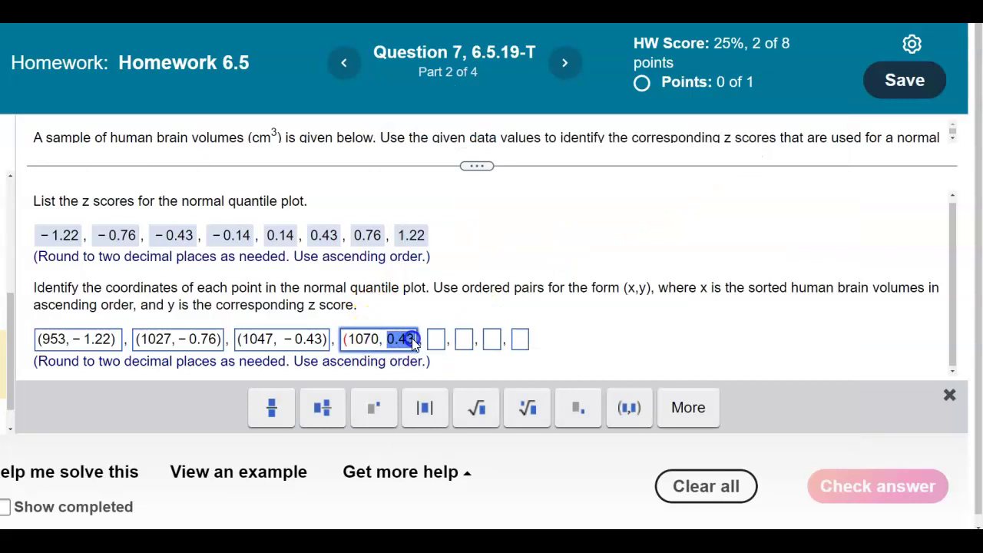
{"action": "type", "text": "-0.1"}
{"action": "type", "text": "4)"}
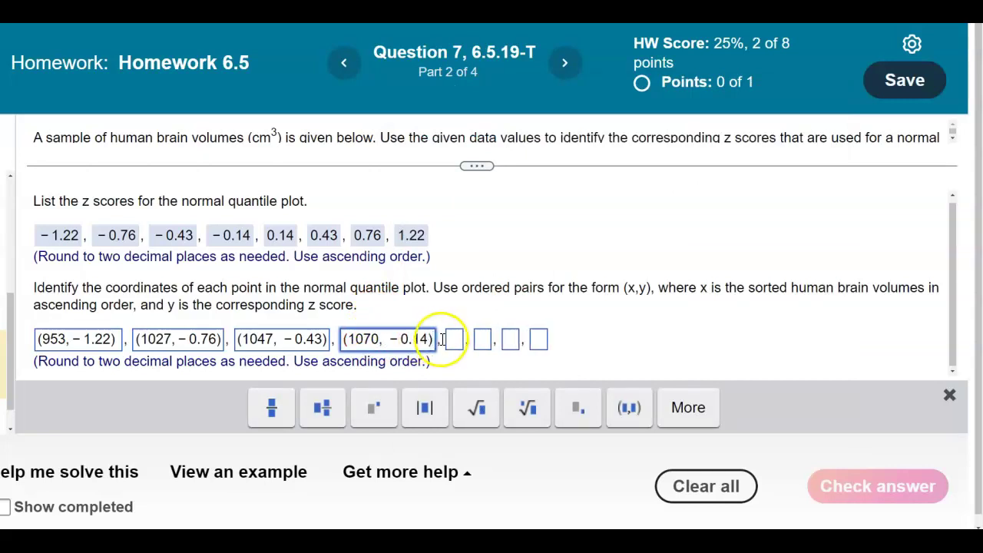
Inspect the fifth-lowest point on the StatCrunch plot and enter (1078, 0.14) as the fifth ordered pair
{"action": "left_click", "coordinate": [454, 339]}
{"action": "mouse_move", "coordinate": [526, 538]}
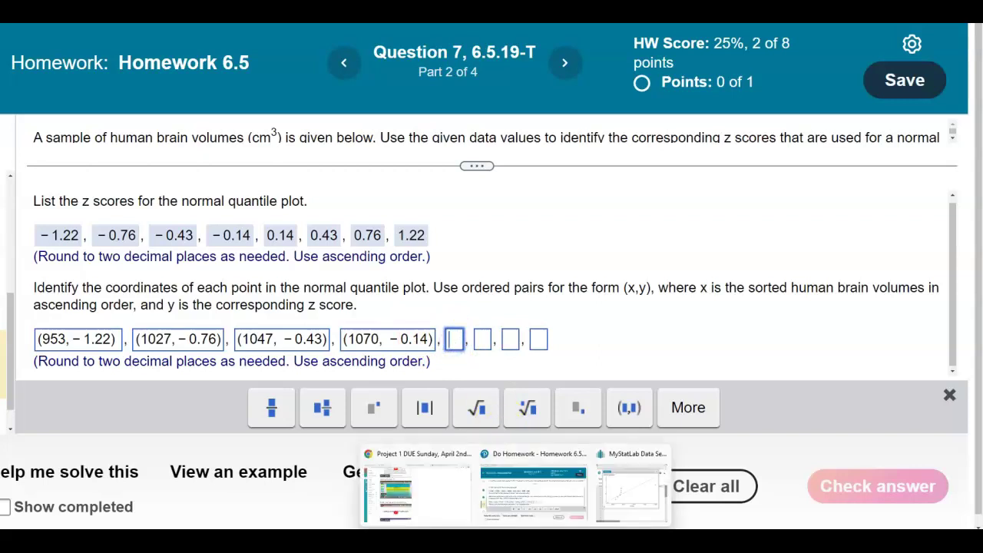
{"action": "left_click", "coordinate": [628, 503]}
{"action": "mouse_move", "coordinate": [556, 250]}
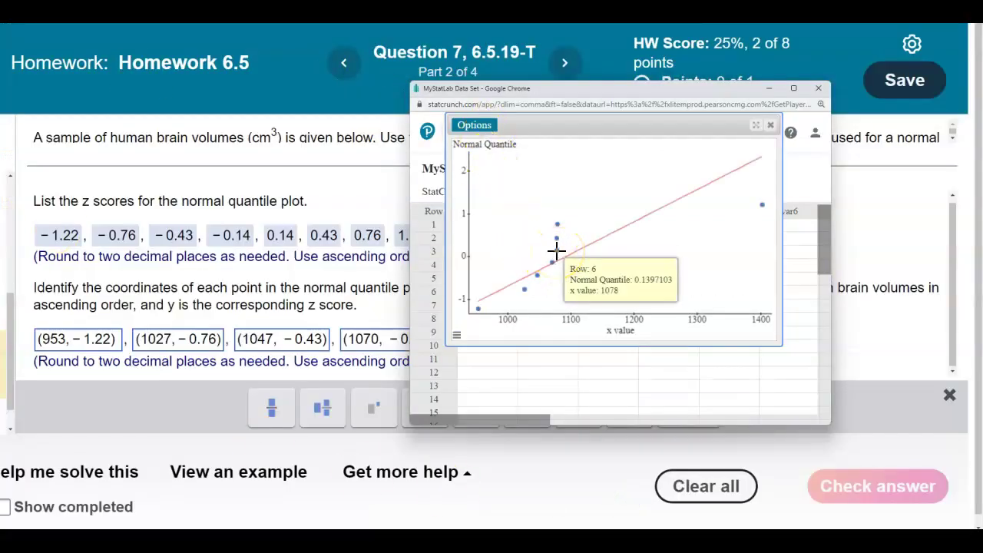
{"action": "left_click", "coordinate": [409, 288]}
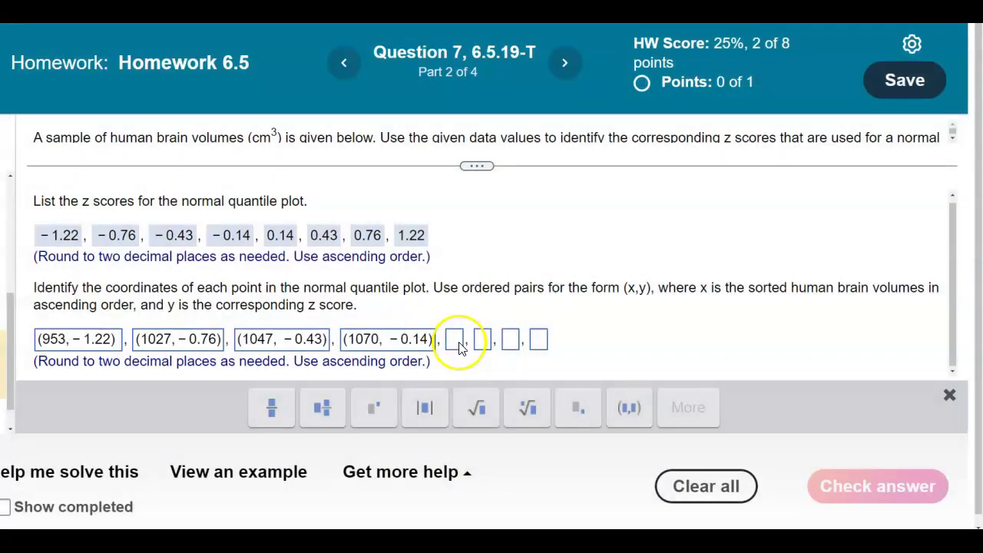
{"action": "left_click", "coordinate": [457, 340]}
{"action": "type", "text": "(1"}
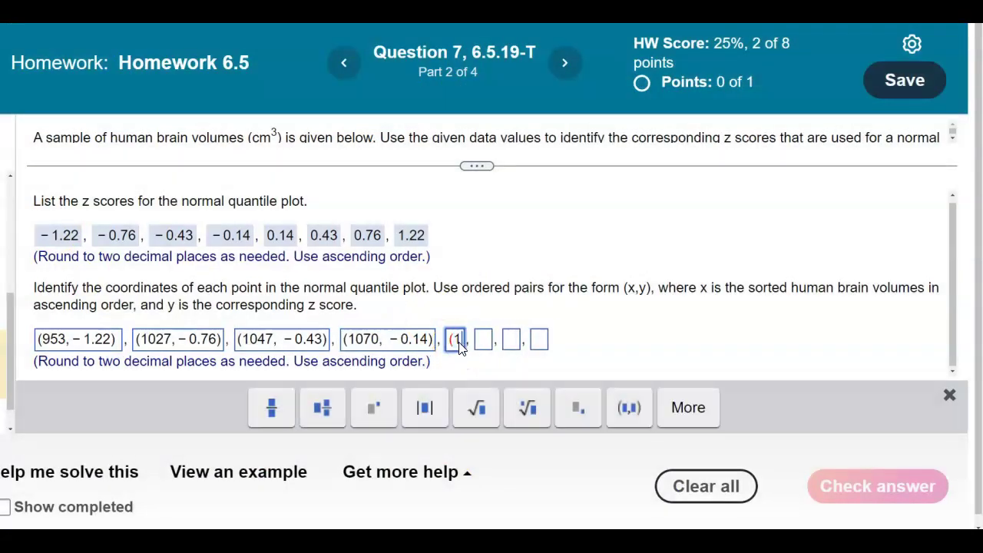
{"action": "type", "text": "078, 0.14)"}
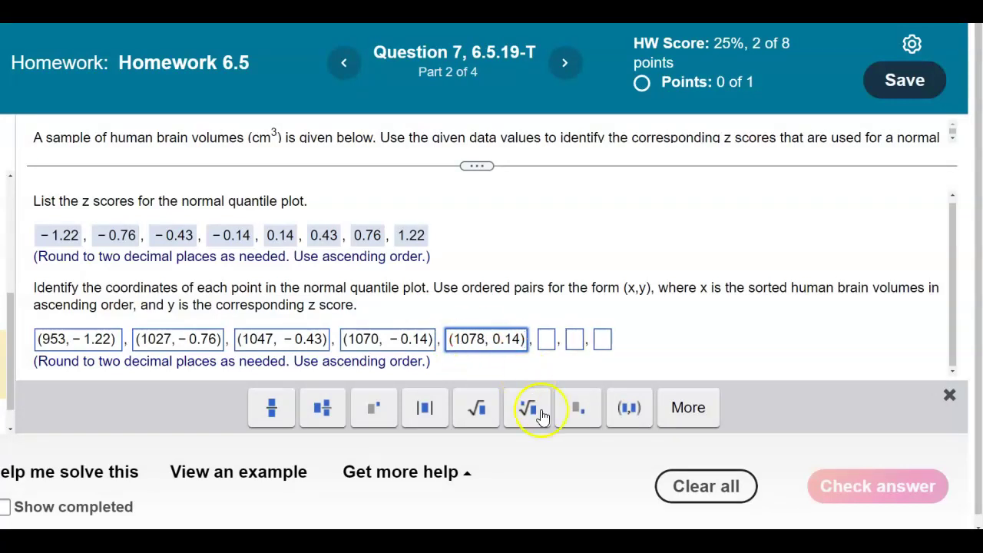
Look up the sixth-lowest point on the StatCrunch plot and enter (1078, 0.43) as the sixth ordered pair
{"action": "left_click", "coordinate": [632, 509]}
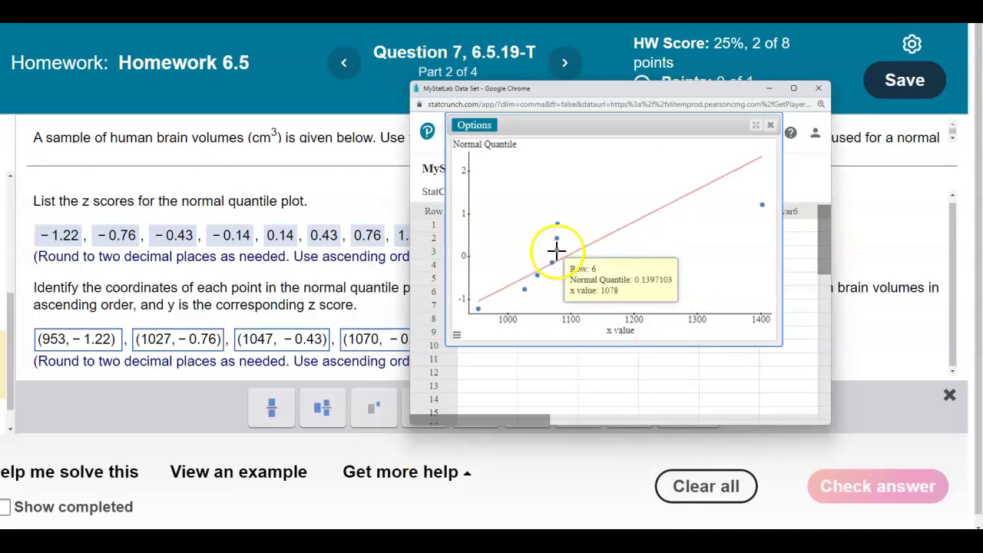
{"action": "mouse_move", "coordinate": [556, 238]}
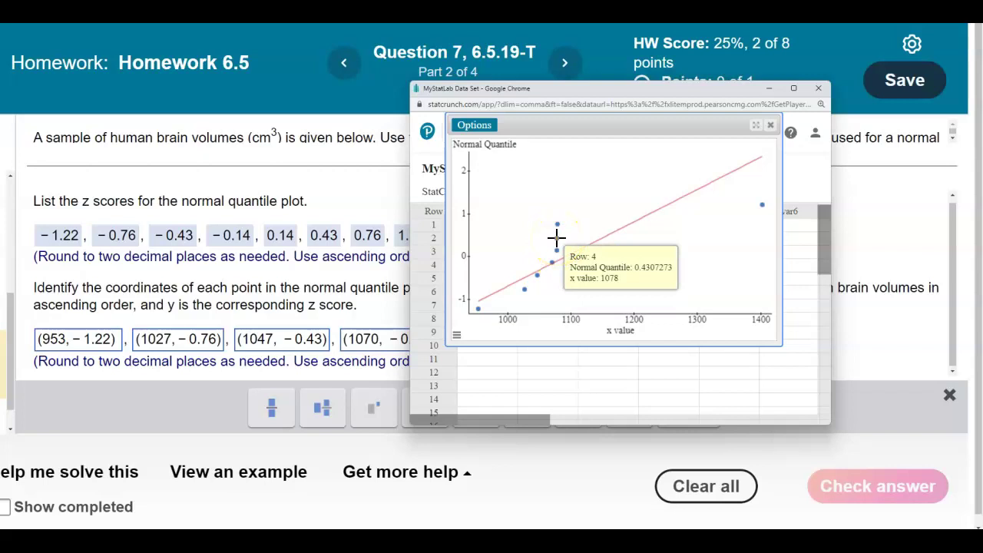
{"action": "left_click", "coordinate": [394, 308]}
{"action": "left_click", "coordinate": [548, 341]}
{"action": "type", "text": "(1078, "}
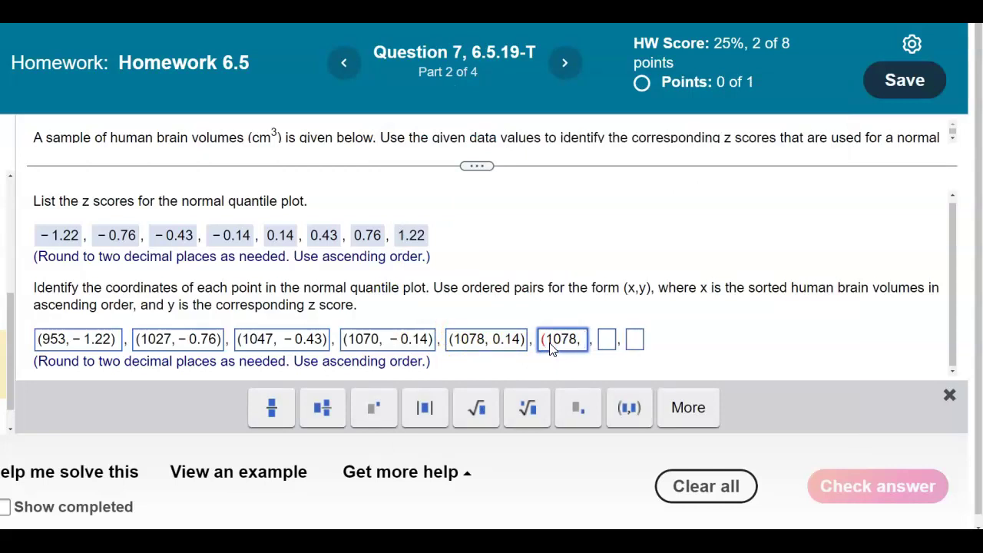
{"action": "type", "text": "0.43"}
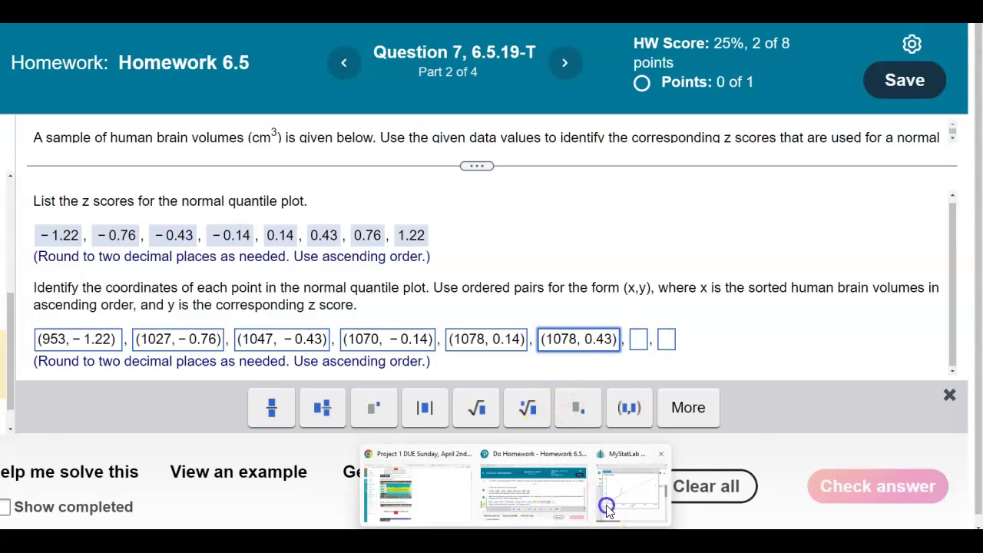
Check the seventh-lowest point on the StatCrunch plot and enter (1079, 0.76) as the seventh ordered pair
{"action": "left_click", "coordinate": [608, 470]}
{"action": "mouse_move", "coordinate": [558, 223]}
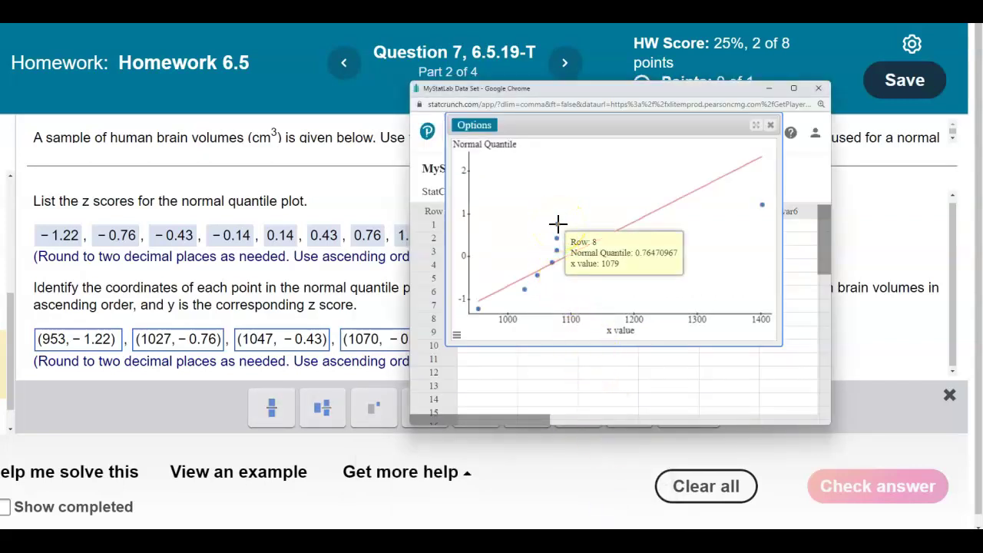
{"action": "left_click", "coordinate": [384, 305]}
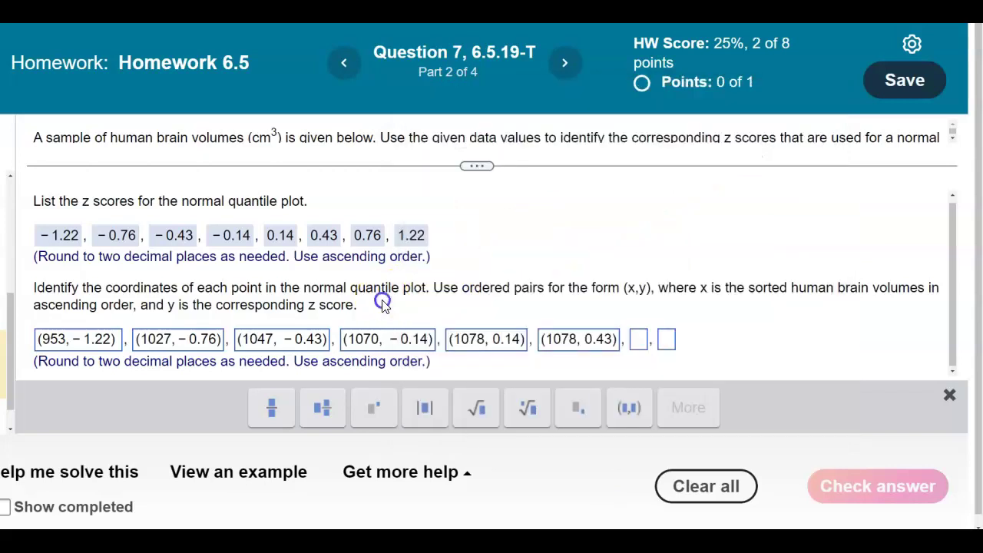
{"action": "left_click", "coordinate": [640, 341]}
{"action": "type", "text": "(1079,"}
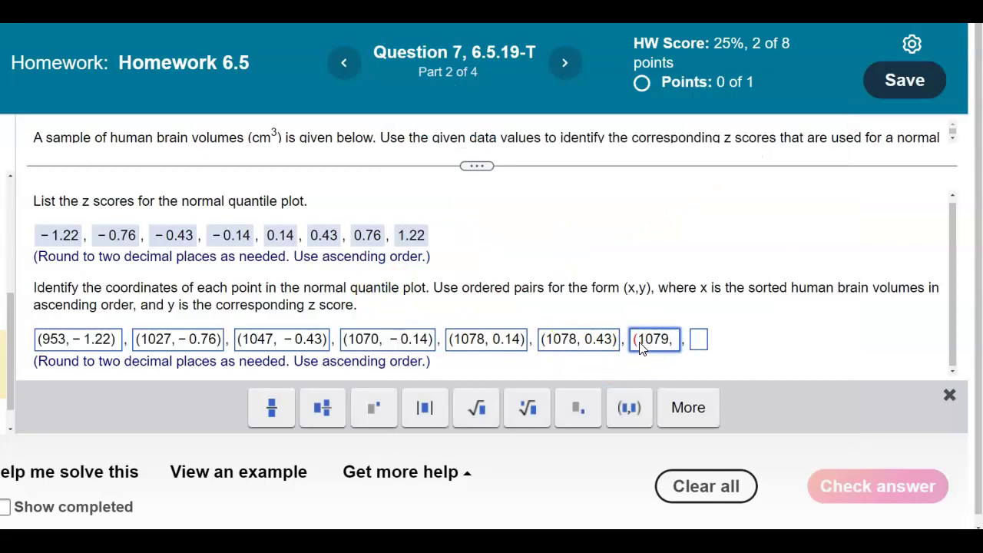
{"action": "type", "text": " 0.76"}
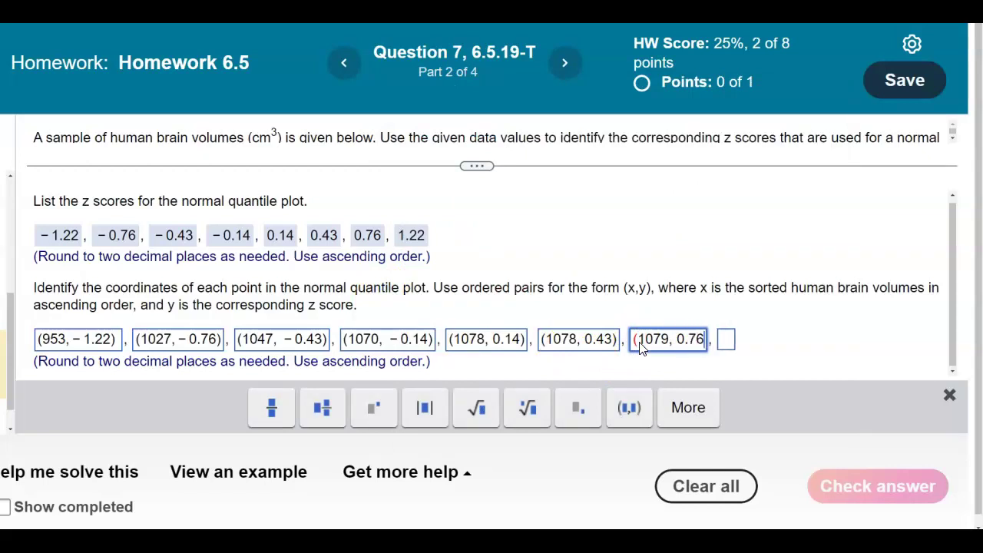
Inspect the highest-volume point on the StatCrunch plot and enter (1402, 1.22) as the eighth ordered pair
{"action": "mouse_move", "coordinate": [516, 537]}
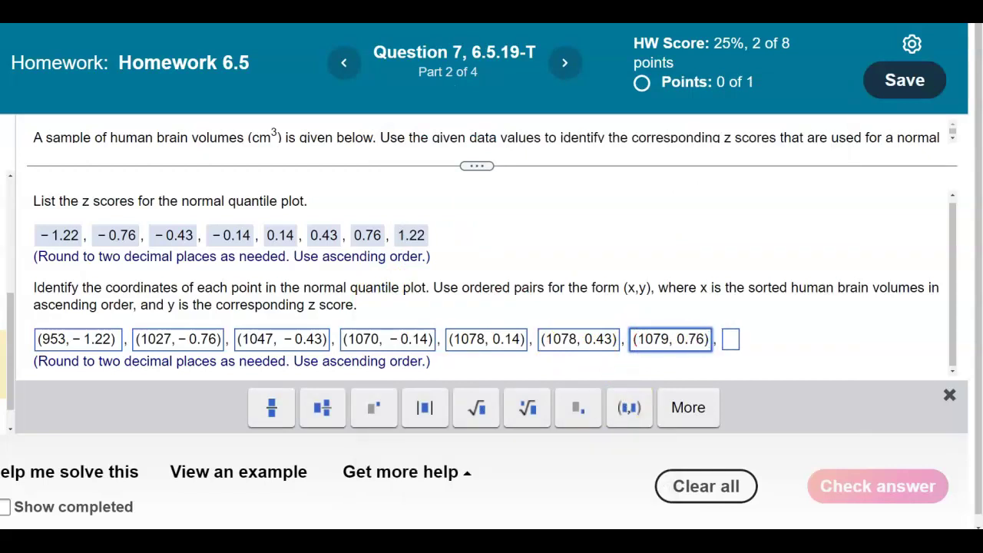
{"action": "left_click", "coordinate": [598, 513]}
{"action": "mouse_move", "coordinate": [762, 203]}
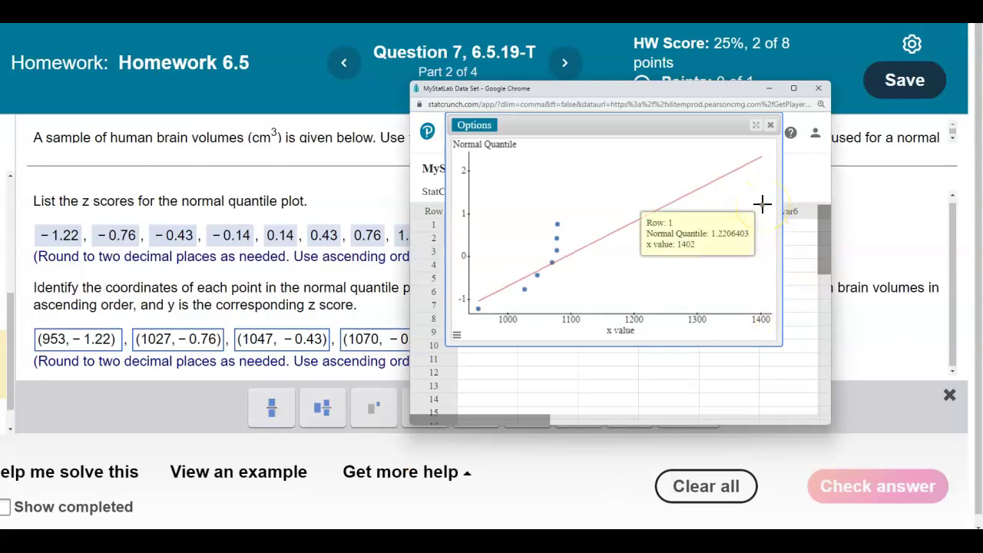
{"action": "left_click", "coordinate": [371, 169]}
{"action": "left_click", "coordinate": [729, 342]}
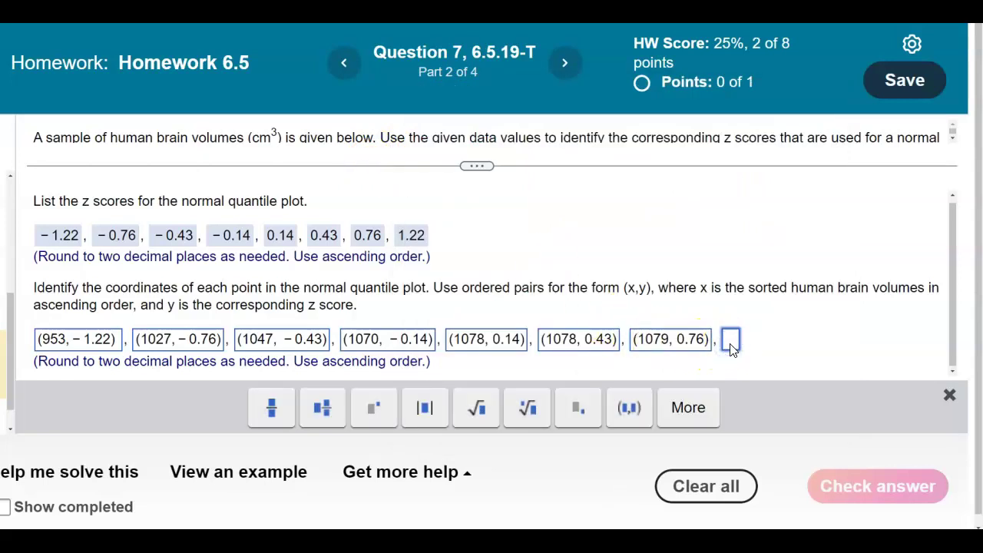
{"action": "type", "text": "(1402, 1.22"}
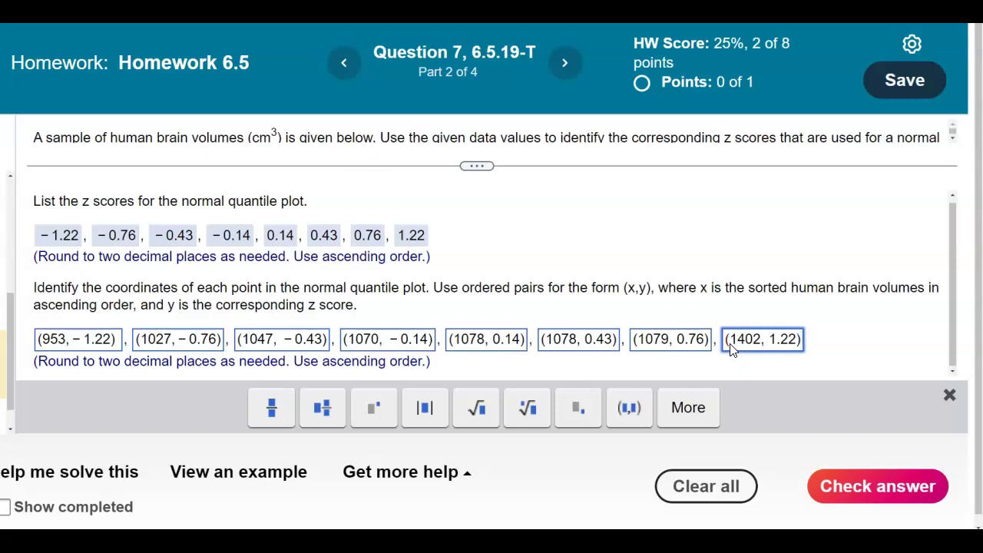
Submit the ordered pairs for checking and enlarge the Part 3 answer area to compare the normal quantile plot choices
{"action": "left_click", "coordinate": [876, 485]}
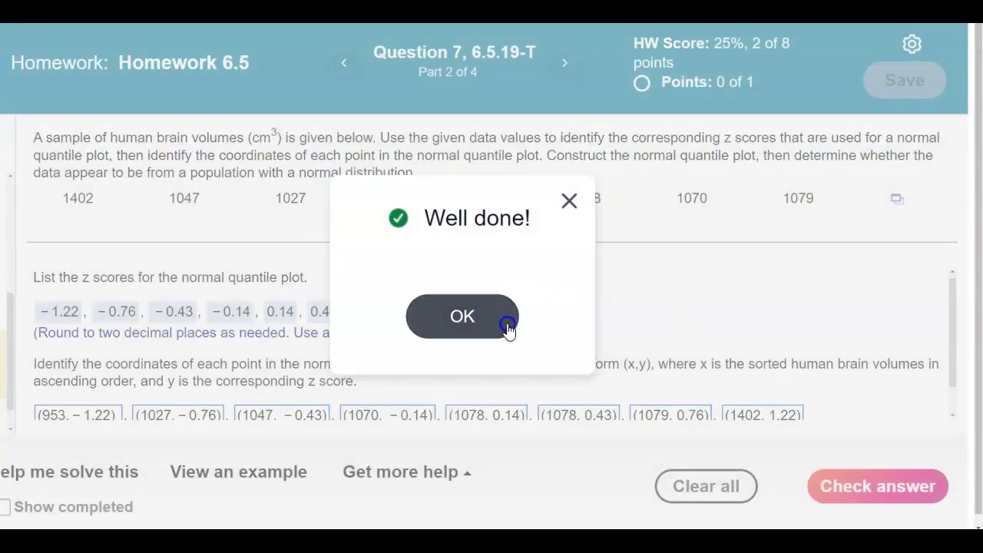
{"action": "left_click", "coordinate": [509, 329]}
{"action": "left_click_drag", "start_coordinate": [487, 235], "coordinate": [479, 121]}
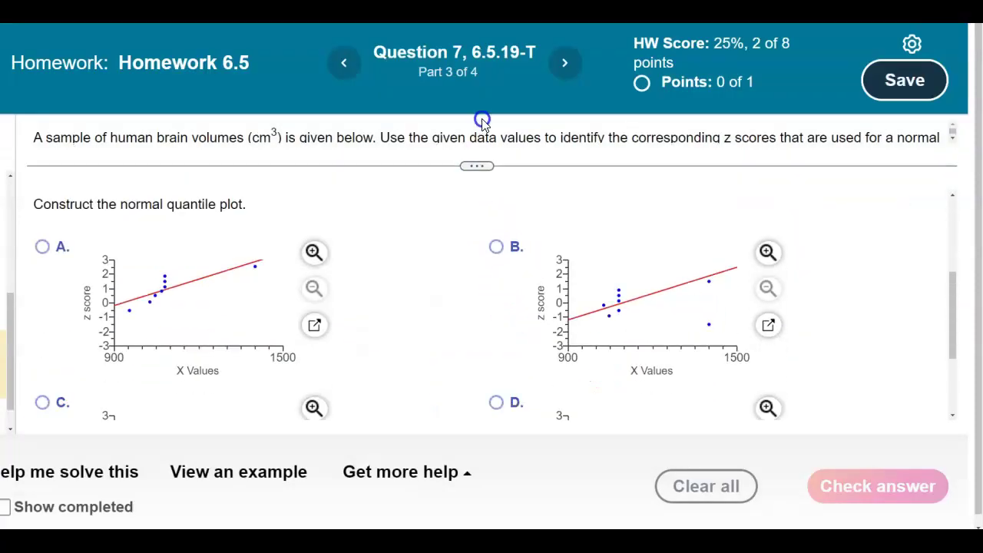
{"action": "left_click_drag", "start_coordinate": [950, 300], "coordinate": [939, 248]}
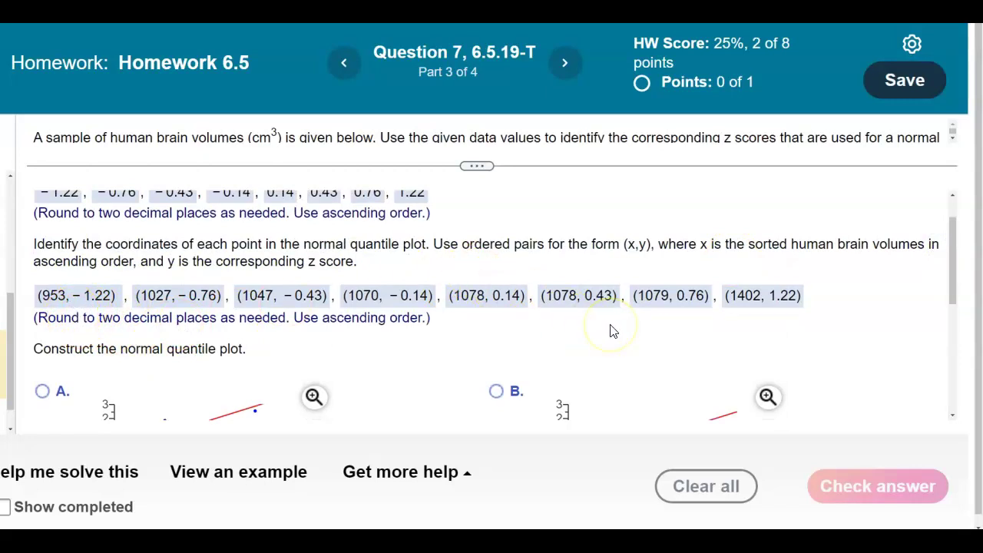
{"action": "left_click_drag", "start_coordinate": [954, 275], "coordinate": [948, 336]}
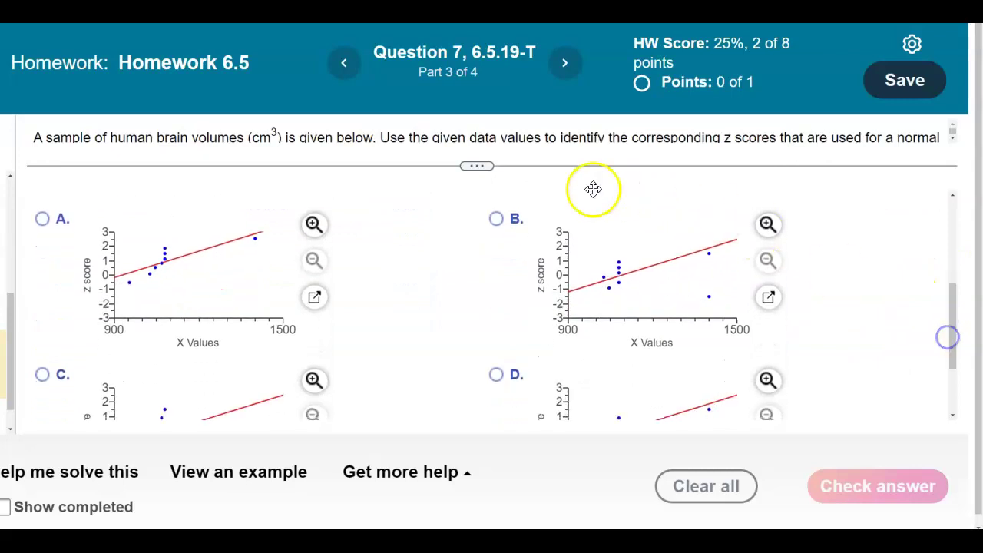
{"action": "left_click", "coordinate": [474, 126]}
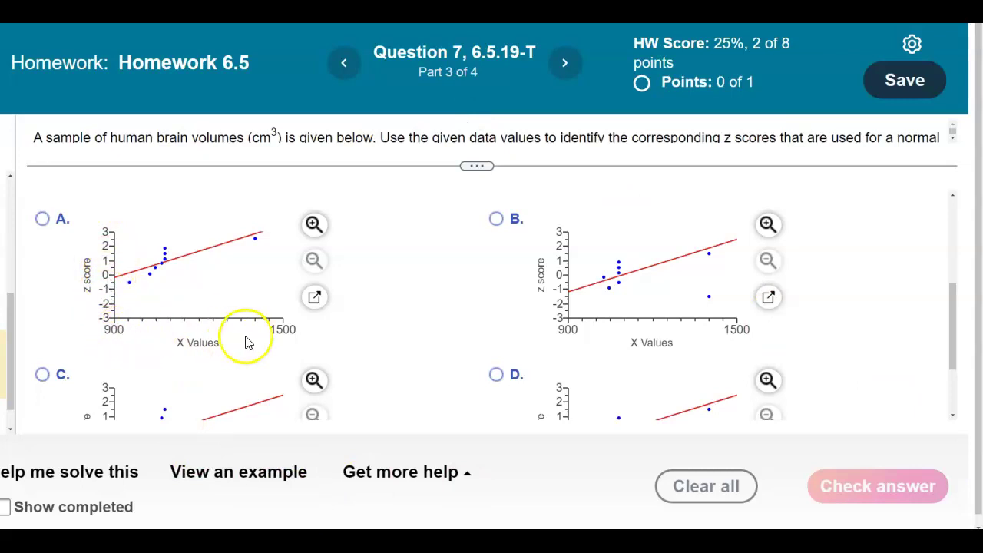
Switch to the StatCrunch plot and set its Y-axis minimum to -3 and maximum to 3, matching the answer choices' scale
{"action": "mouse_move", "coordinate": [515, 545]}
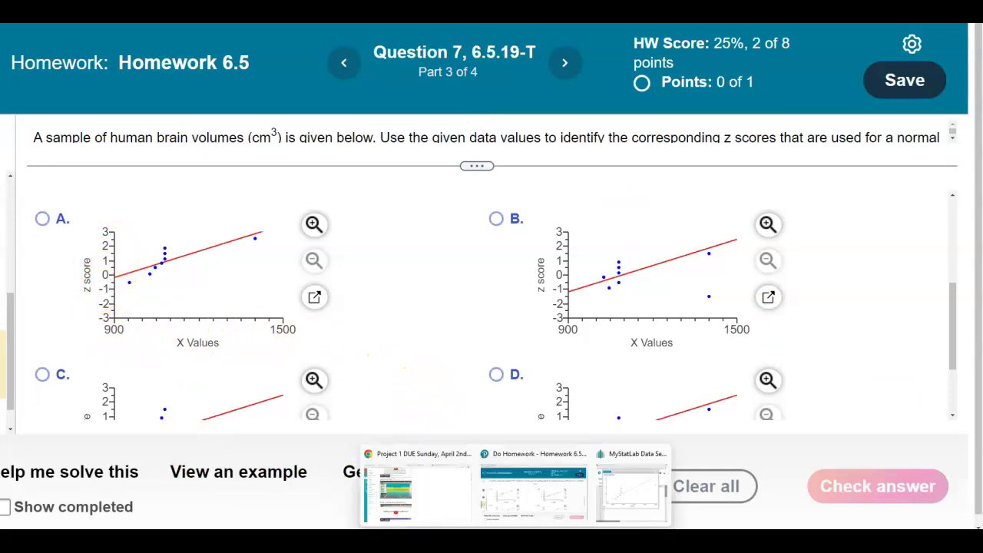
{"action": "left_click", "coordinate": [636, 492]}
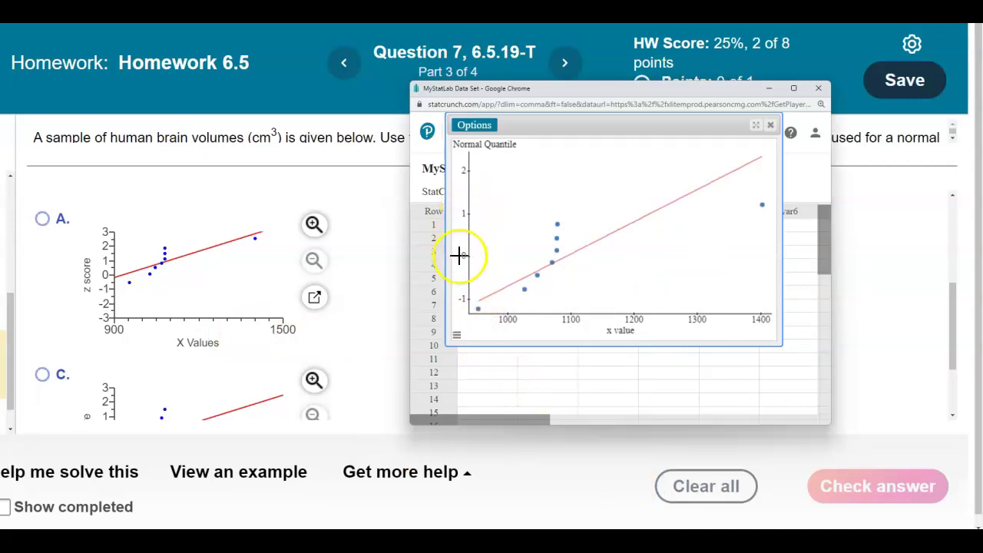
{"action": "left_click", "coordinate": [456, 335]}
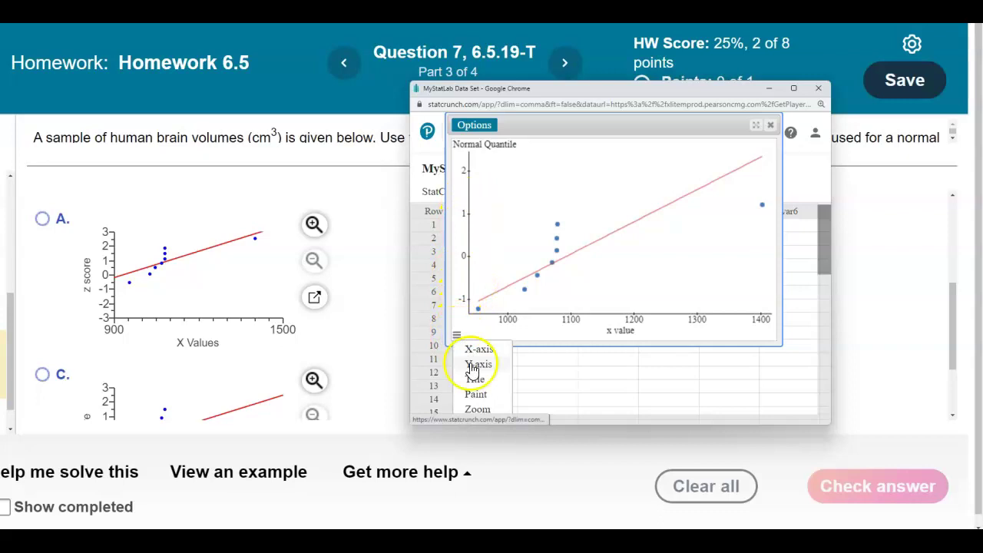
{"action": "left_click", "coordinate": [477, 364]}
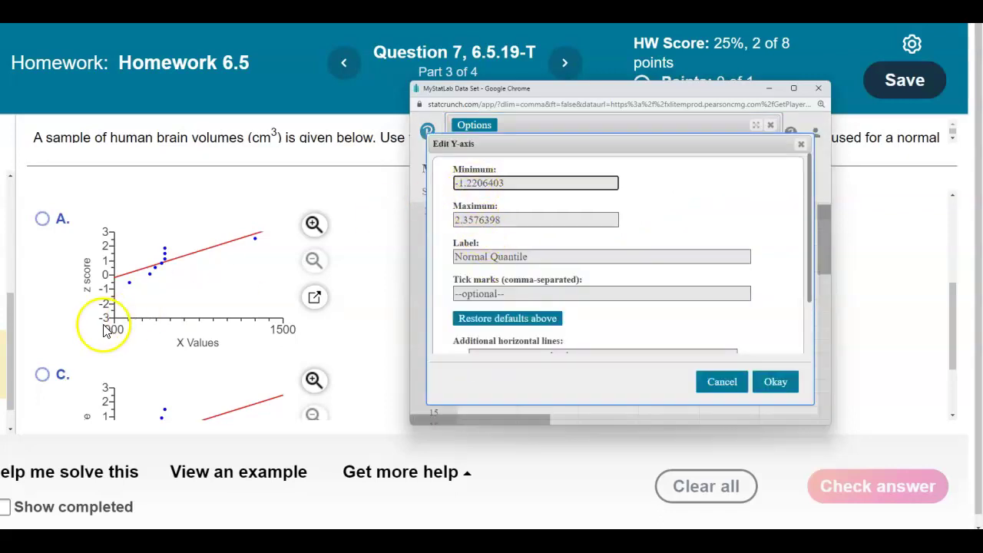
{"action": "left_click", "coordinate": [491, 182]}
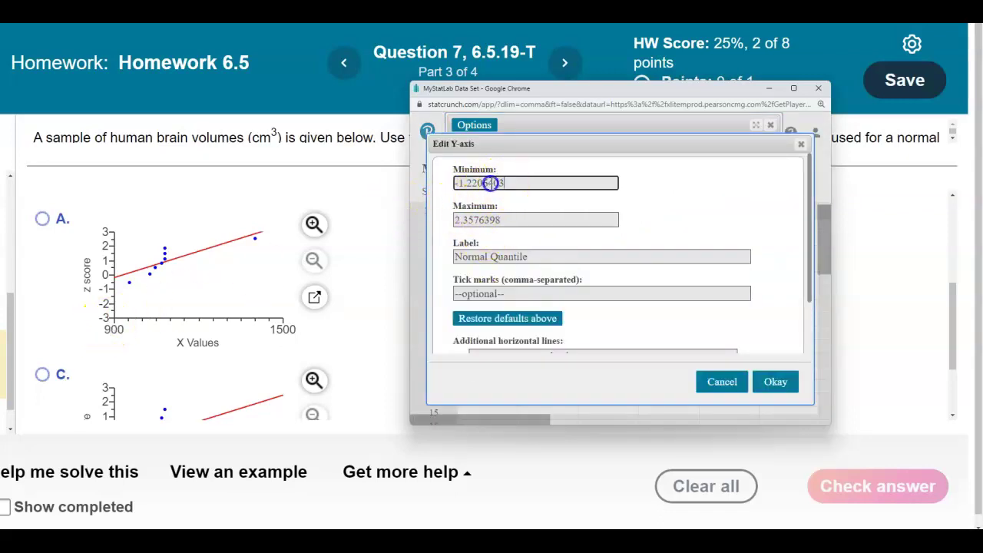
{"action": "key", "text": "BackSpace"}
{"action": "type", "text": "-3"}
{"action": "left_click_drag", "start_coordinate": [503, 219], "coordinate": [456, 224]}
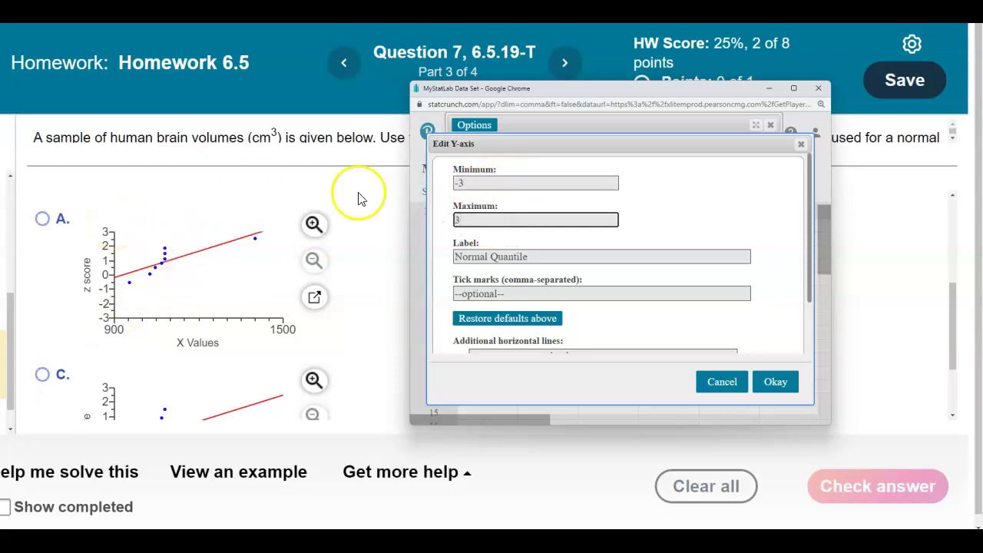
{"action": "left_click", "coordinate": [772, 382]}
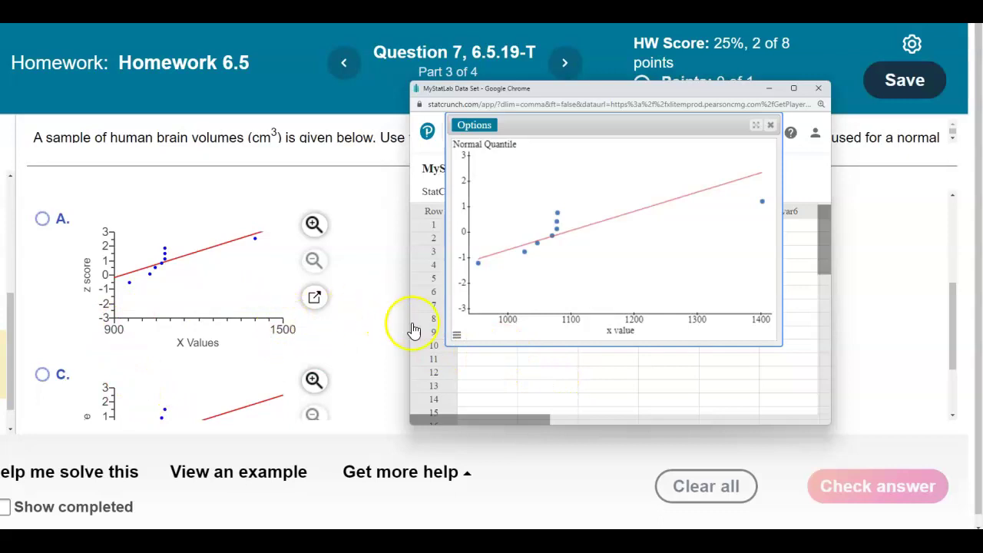
Set the StatCrunch plot's X-axis minimum to 900 and maximum to 1500, matching the answer choices' scale
{"action": "left_click", "coordinate": [458, 335]}
{"action": "left_click", "coordinate": [474, 350]}
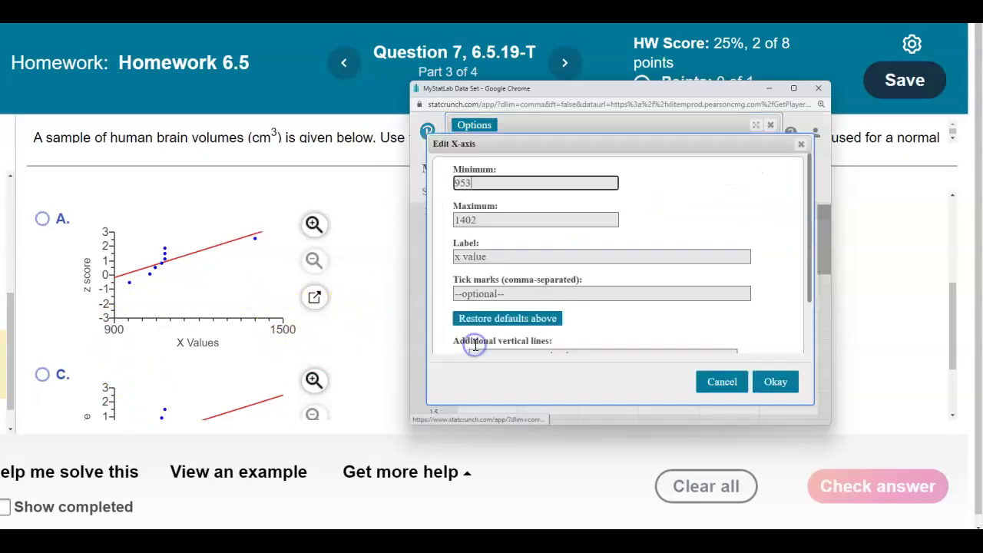
{"action": "left_click_drag", "start_coordinate": [473, 184], "coordinate": [444, 184]}
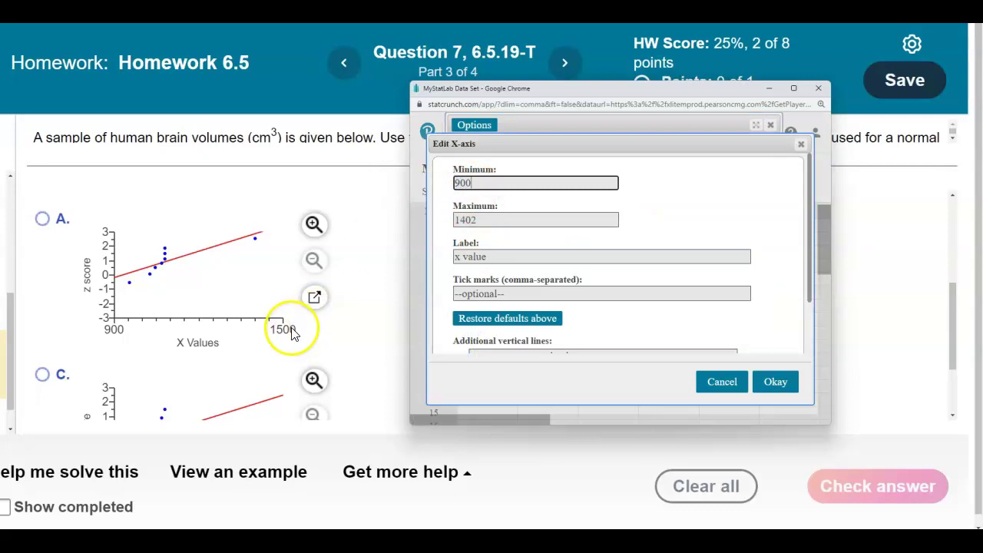
{"action": "left_click_drag", "start_coordinate": [479, 220], "coordinate": [435, 222]}
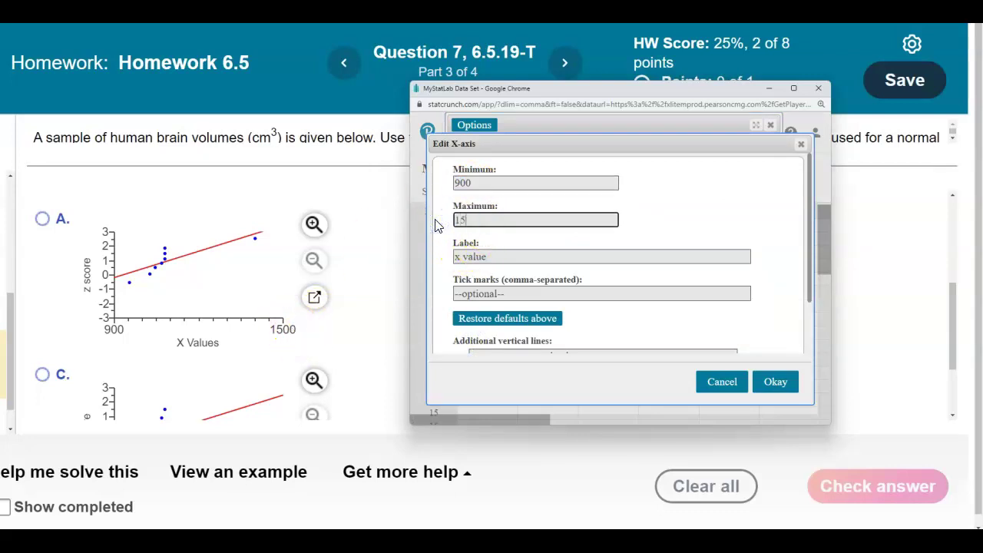
{"action": "left_click", "coordinate": [777, 381]}
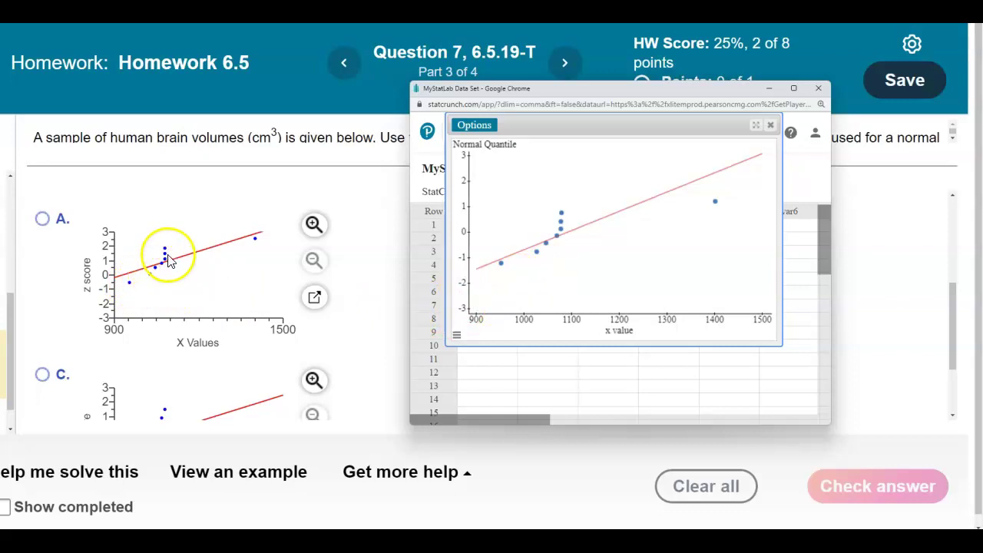
Place the StatCrunch plot beside answer choice B and compare it with choices A and B
{"action": "left_click", "coordinate": [396, 278]}
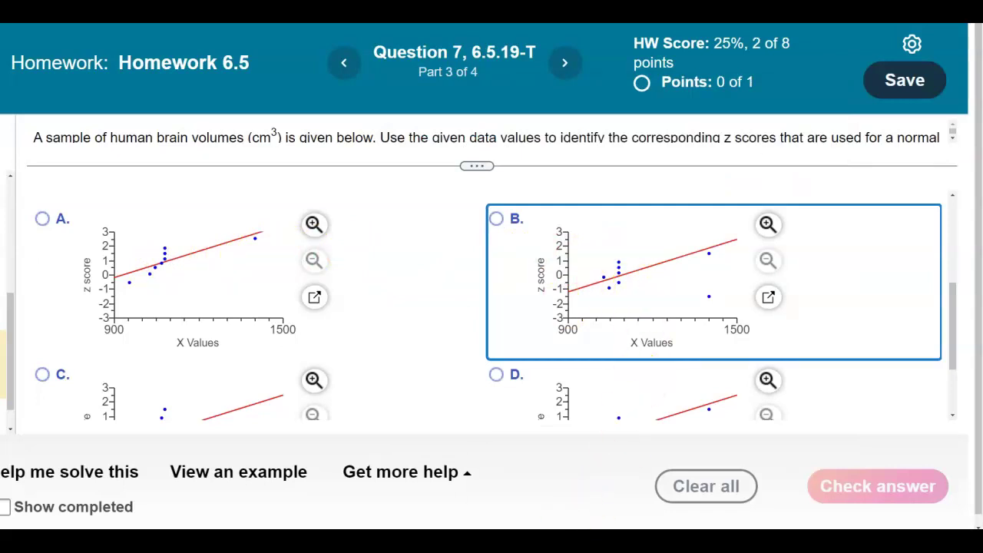
{"action": "left_click", "coordinate": [626, 503]}
{"action": "left_click_drag", "start_coordinate": [658, 99], "coordinate": [348, 113]}
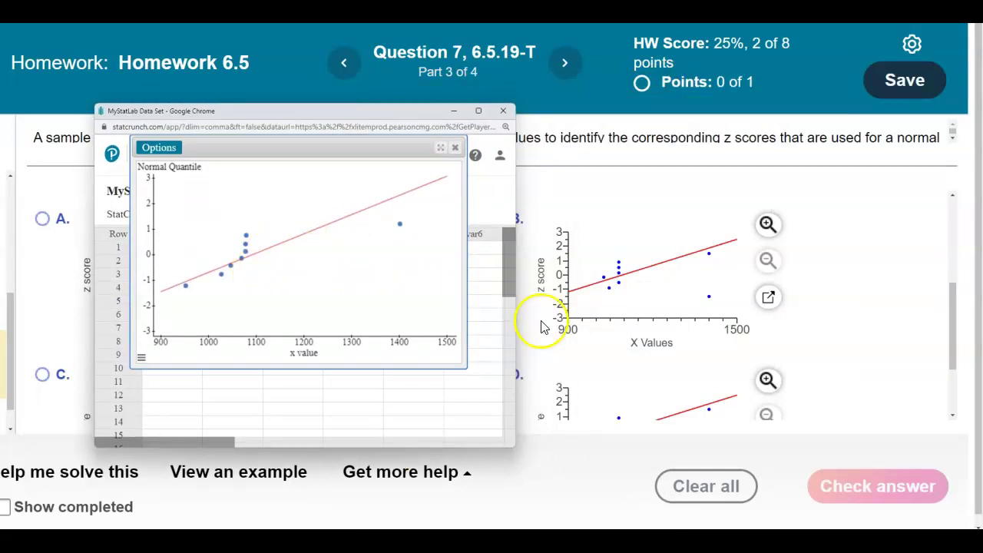
{"action": "left_click_drag", "start_coordinate": [950, 353], "coordinate": [960, 395]}
Compare the StatCrunch plot with answer choices C and D, select choice D as the normal quantile plot and check the answer
{"action": "mouse_move", "coordinate": [516, 550]}
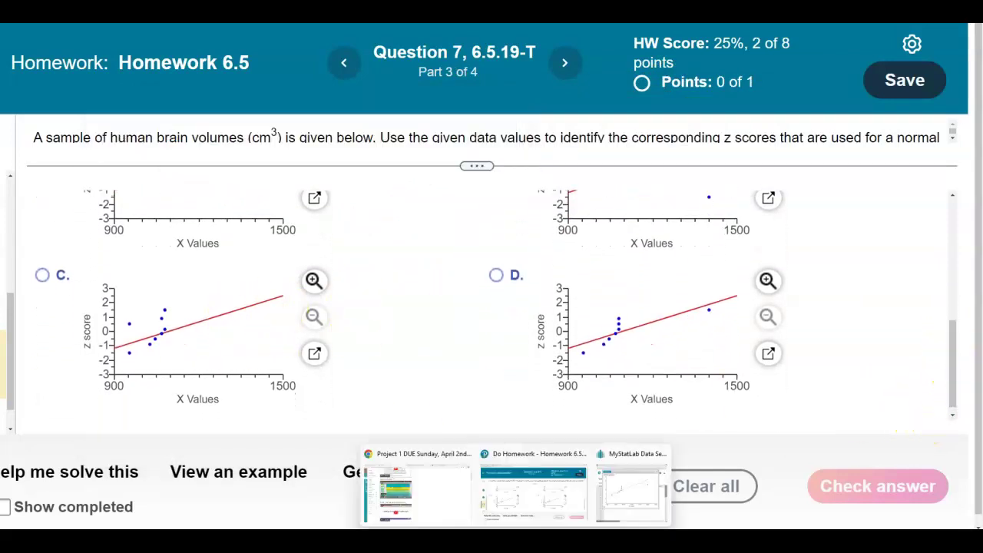
{"action": "left_click", "coordinate": [611, 524]}
{"action": "left_click_drag", "start_coordinate": [297, 123], "coordinate": [524, 138]}
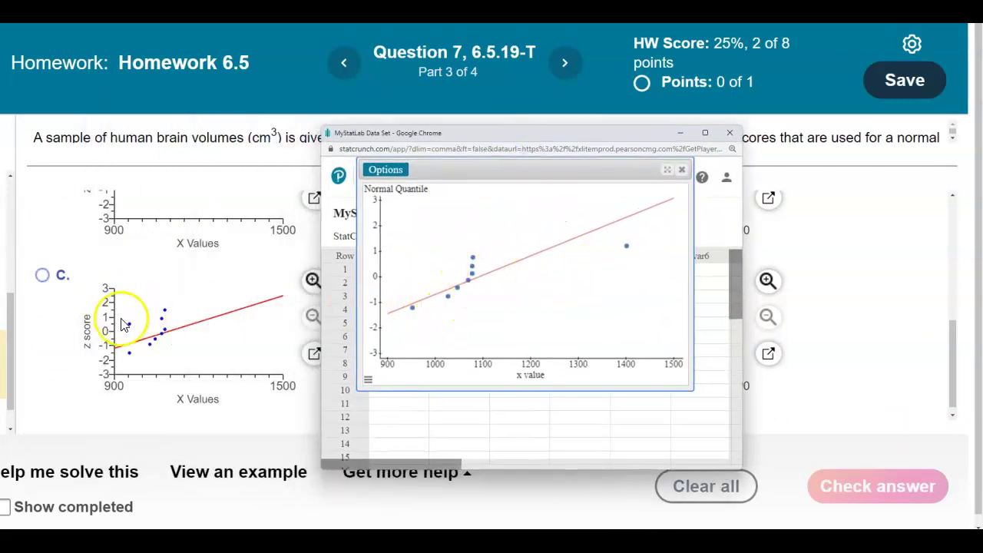
{"action": "left_click_drag", "start_coordinate": [641, 130], "coordinate": [431, 126]}
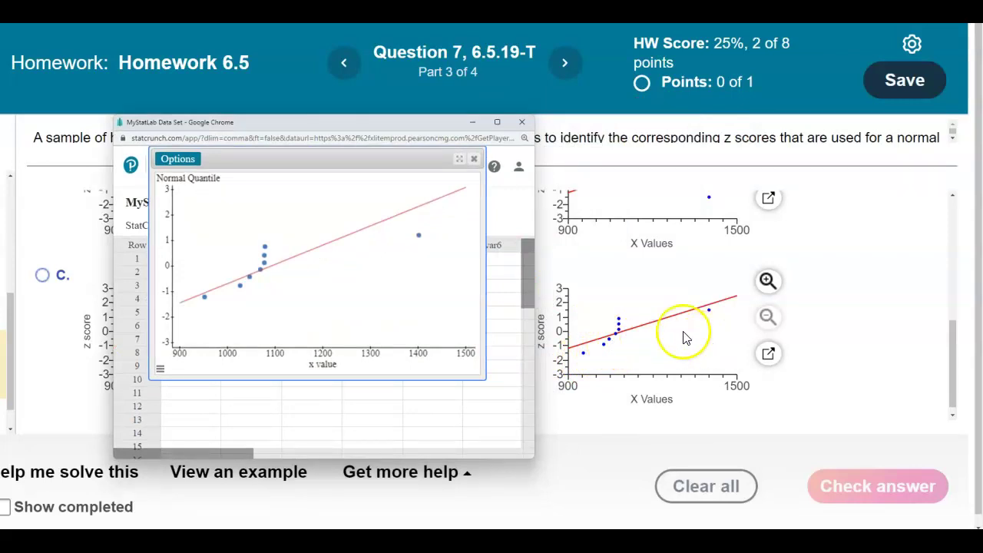
{"action": "left_click_drag", "start_coordinate": [444, 131], "coordinate": [732, 140]}
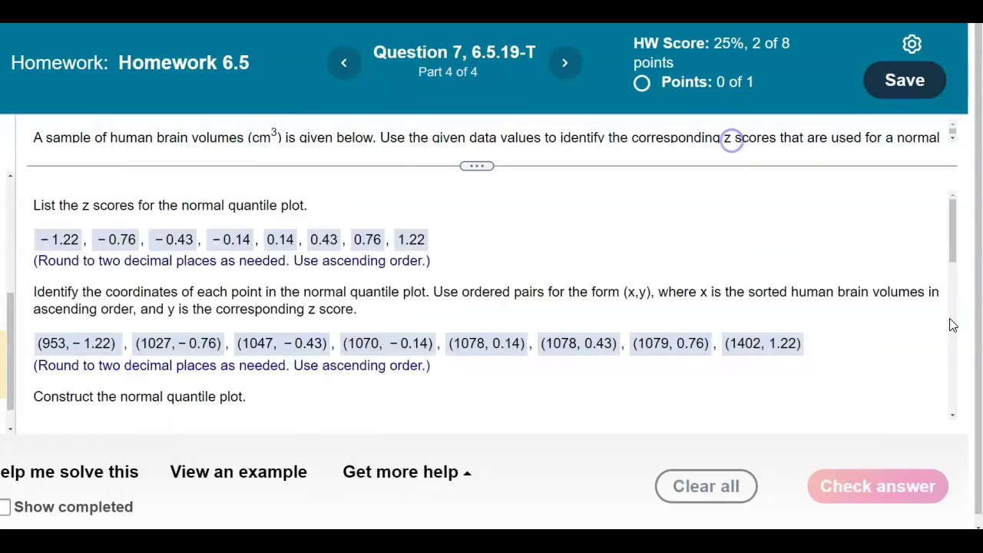
Review the listed ordered pairs against the points plotted in answer choices A to D
{"action": "left_click", "coordinate": [951, 273]}
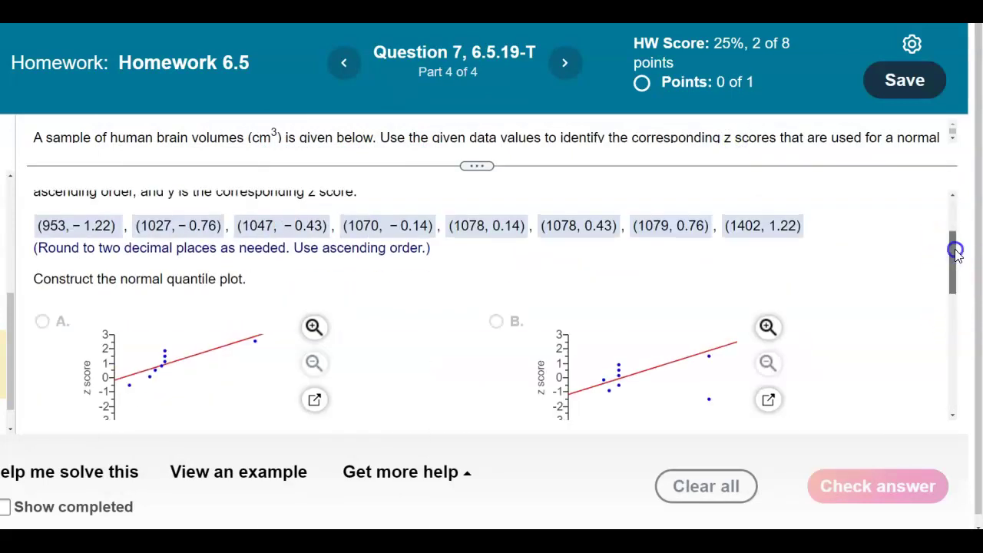
{"action": "left_click_drag", "start_coordinate": [953, 252], "coordinate": [952, 263]}
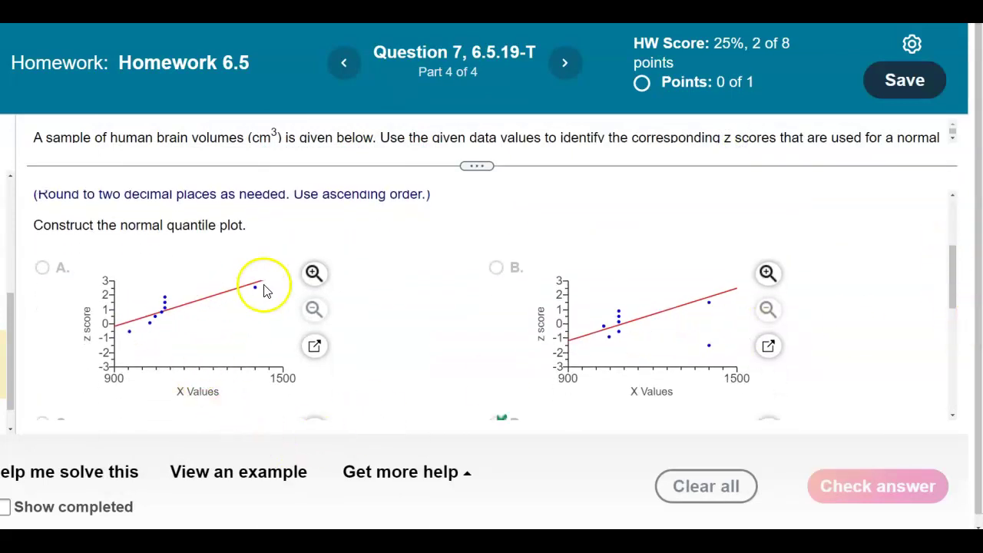
{"action": "left_click_drag", "start_coordinate": [952, 292], "coordinate": [950, 272]}
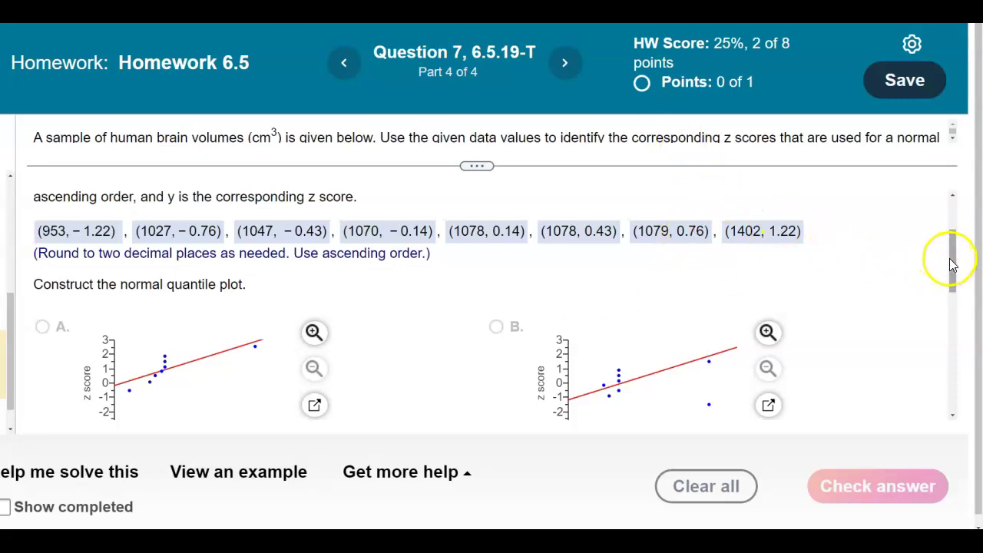
{"action": "left_click_drag", "start_coordinate": [951, 263], "coordinate": [949, 276]}
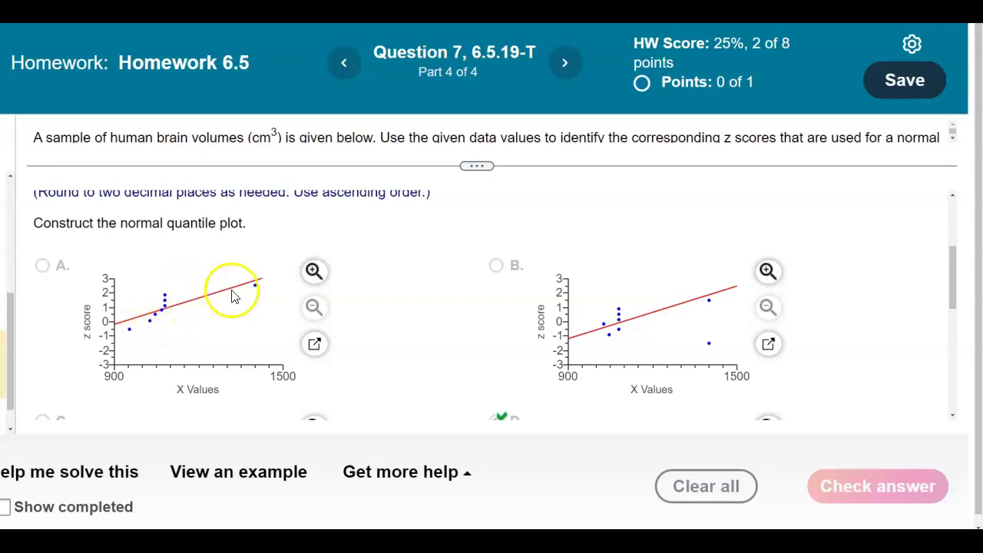
{"action": "left_click_drag", "start_coordinate": [954, 276], "coordinate": [954, 349]}
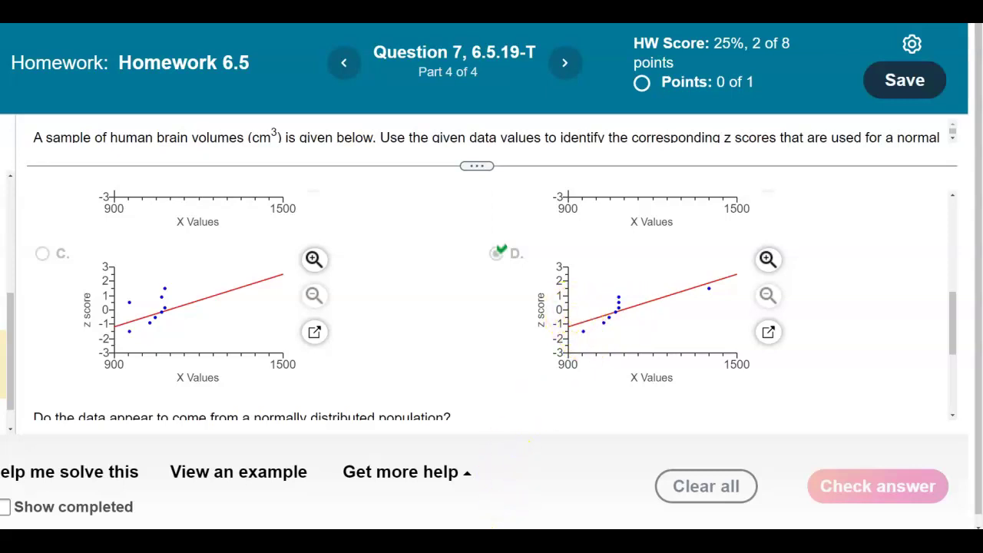
Edit the StatCrunch QQ plot to include horizontal and vertical grid lines and recompute it
{"action": "mouse_move", "coordinate": [514, 542]}
{"action": "left_click", "coordinate": [611, 494]}
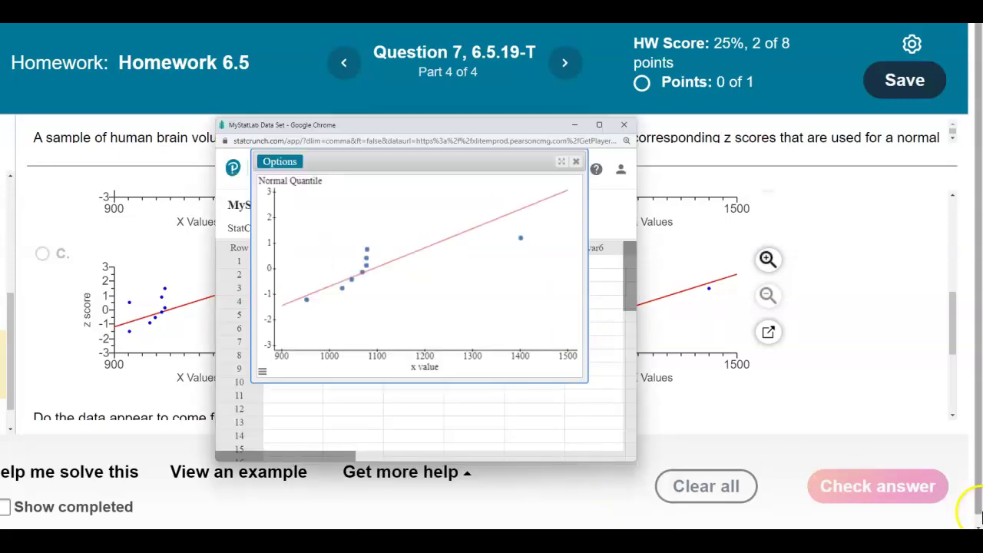
{"action": "left_click", "coordinate": [281, 162]}
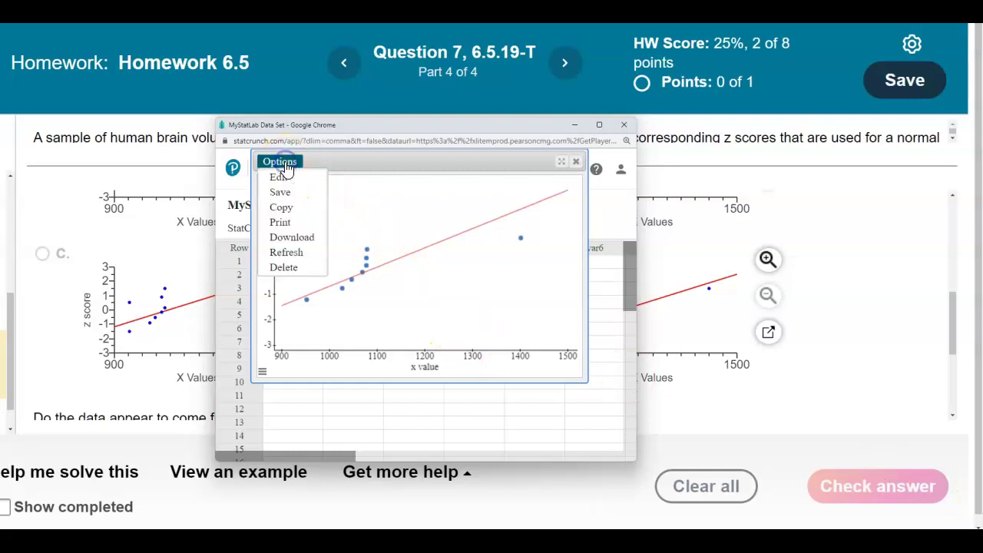
{"action": "left_click", "coordinate": [284, 177]}
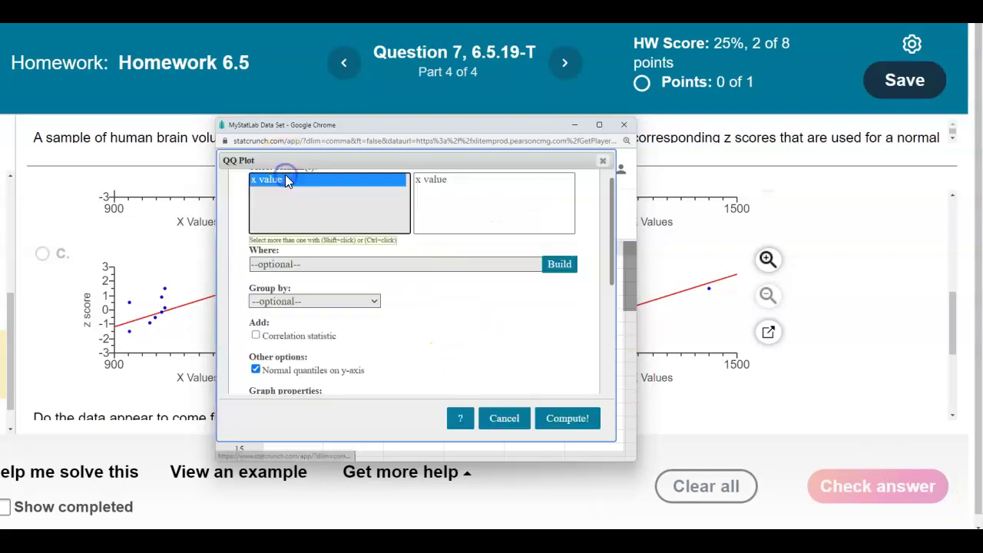
{"action": "left_click_drag", "start_coordinate": [612, 269], "coordinate": [615, 374]}
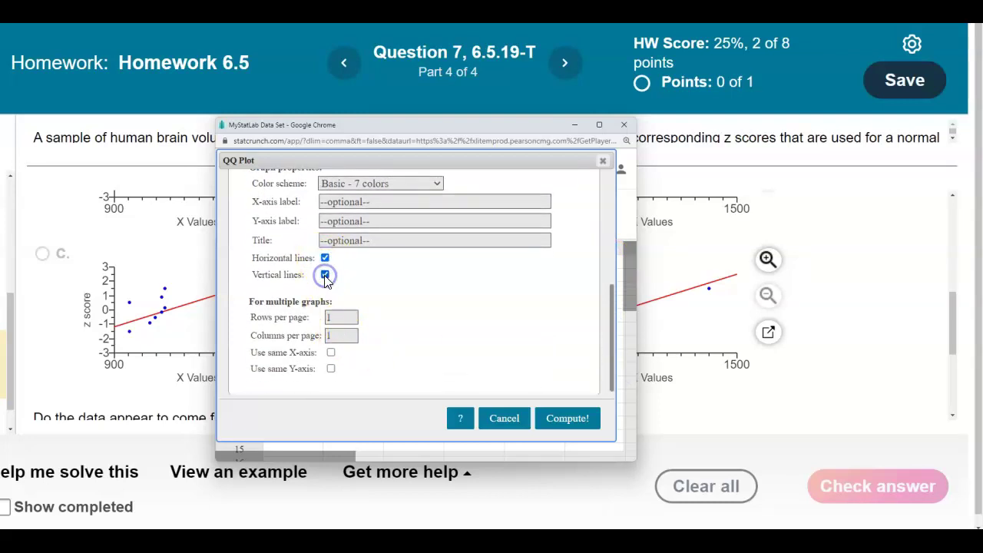
{"action": "left_click", "coordinate": [561, 418]}
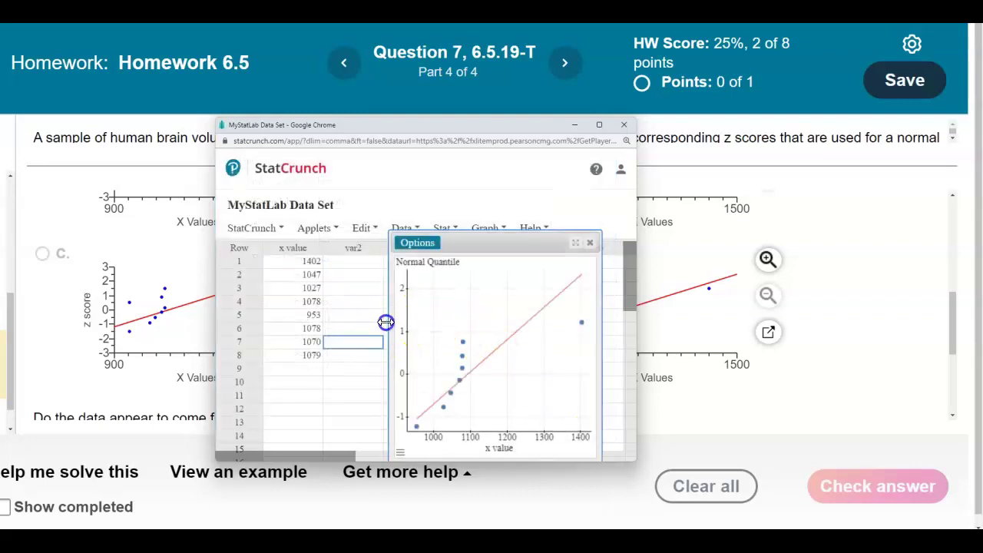
Widen and reposition the gridlined plot window, and recompute the QQ plot with its settings unchanged
{"action": "left_click_drag", "start_coordinate": [386, 322], "coordinate": [321, 318]}
{"action": "left_click_drag", "start_coordinate": [401, 241], "coordinate": [406, 162]}
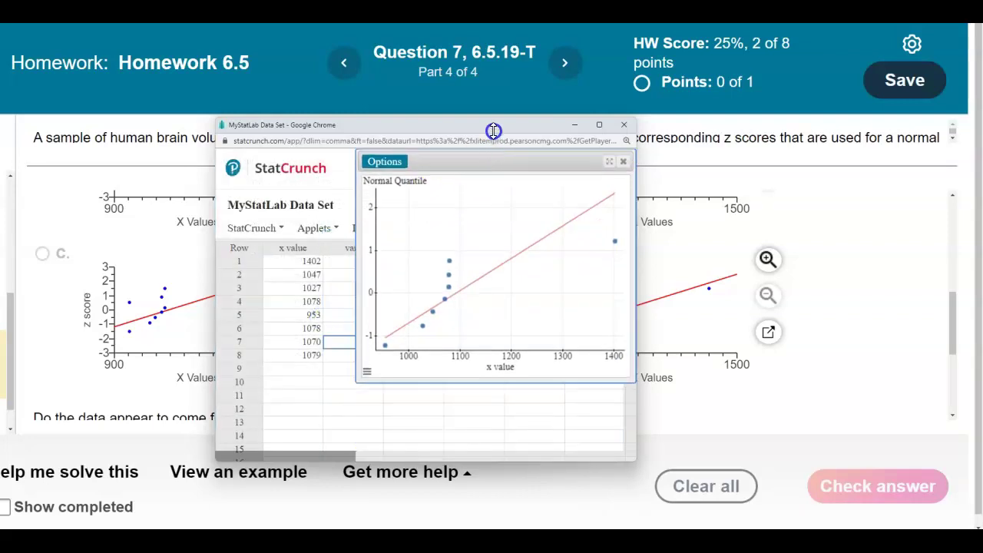
{"action": "left_click_drag", "start_coordinate": [357, 197], "coordinate": [282, 200]}
{"action": "left_click", "coordinate": [308, 162]}
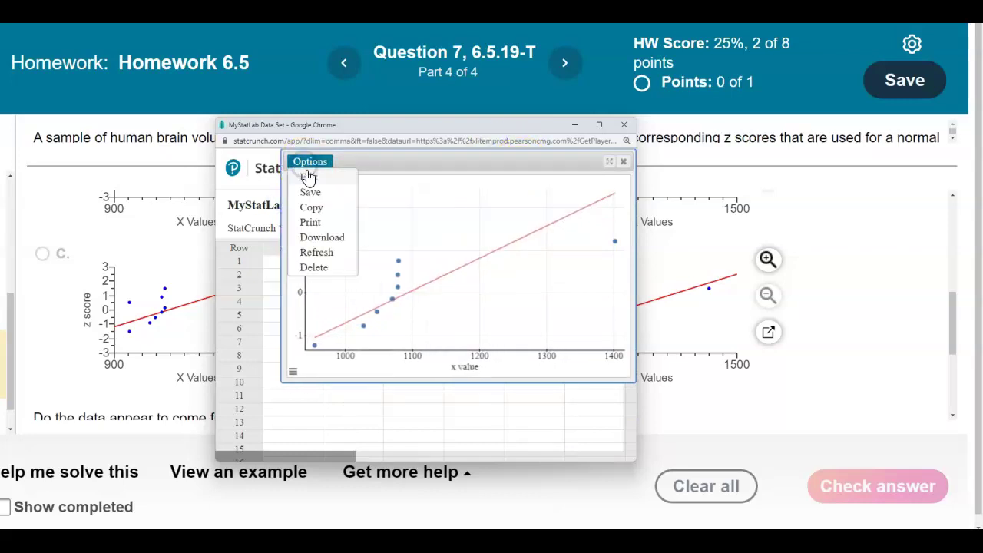
{"action": "left_click", "coordinate": [307, 175]}
{"action": "left_click", "coordinate": [577, 422]}
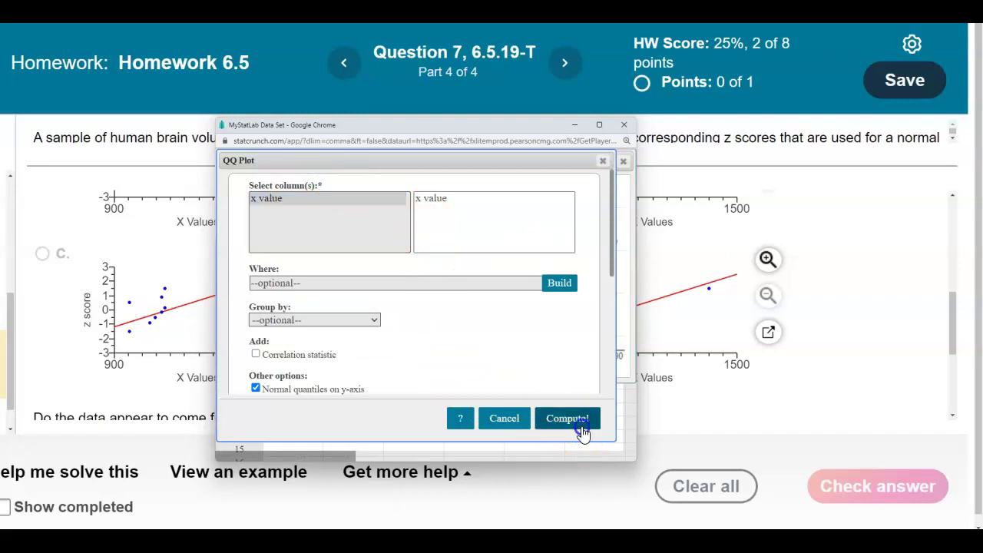
Set the gridlined plot's X-axis range to a minimum of 900 and a maximum of 1500
{"action": "left_click", "coordinate": [411, 451]}
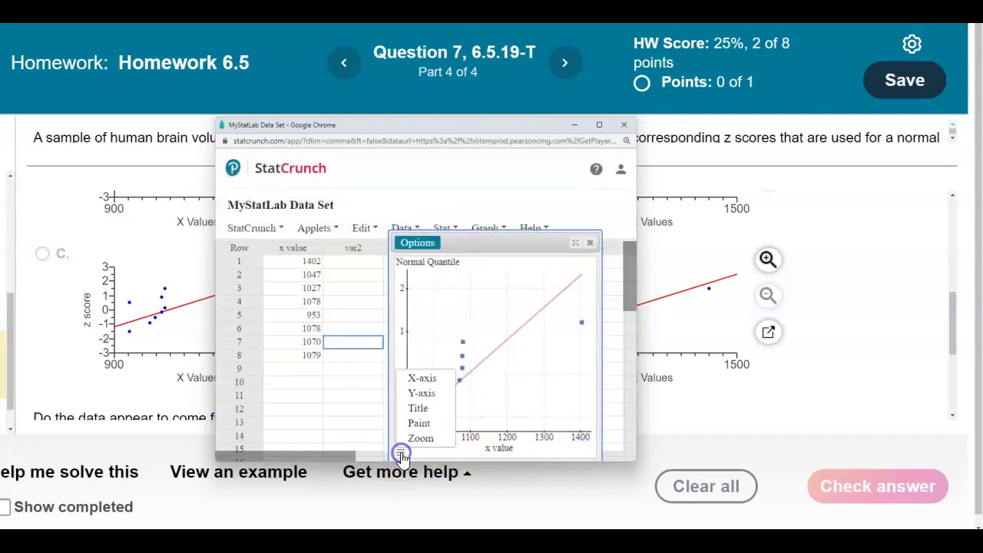
{"action": "left_click", "coordinate": [422, 377]}
{"action": "double_click", "coordinate": [296, 219]}
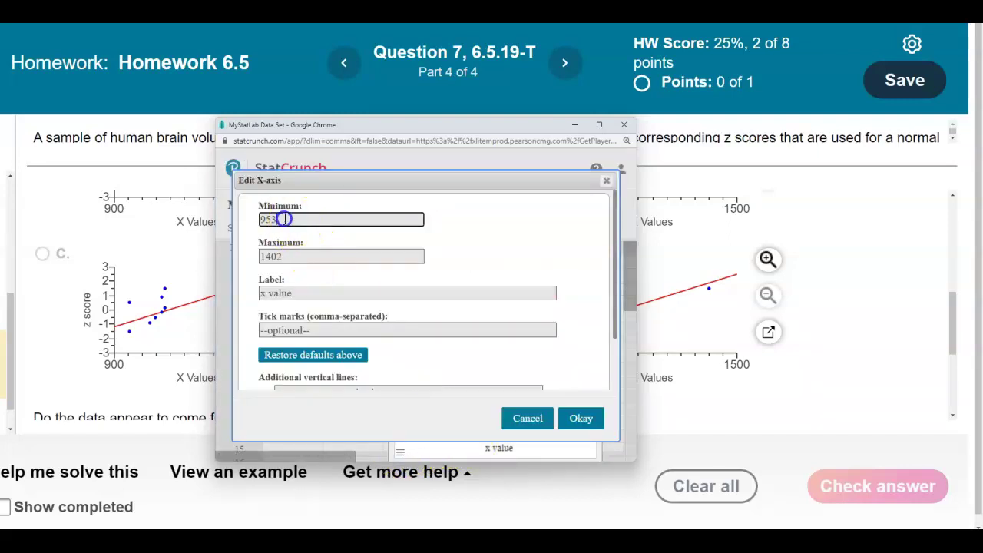
{"action": "double_click", "coordinate": [299, 263]}
{"action": "type", "text": "1500"}
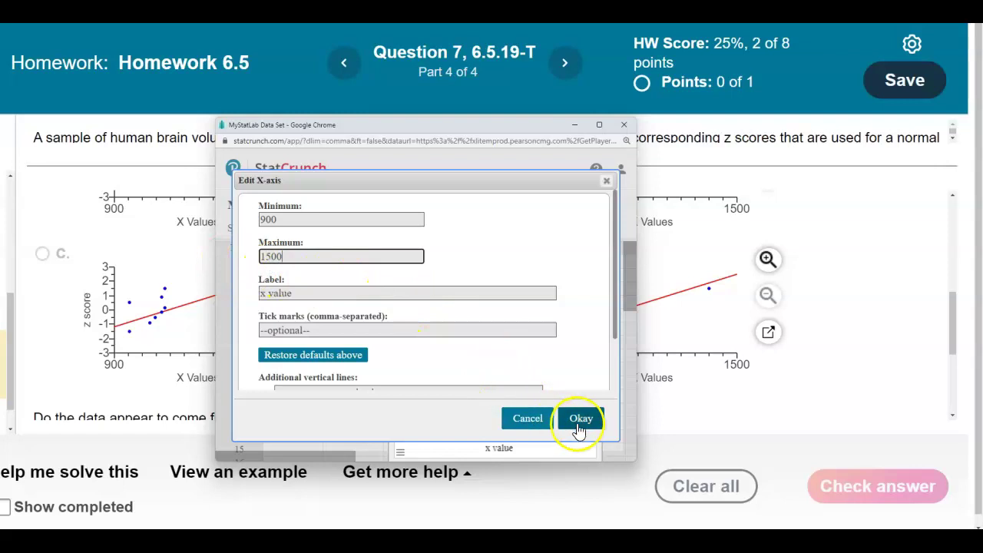
{"action": "left_click", "coordinate": [580, 419]}
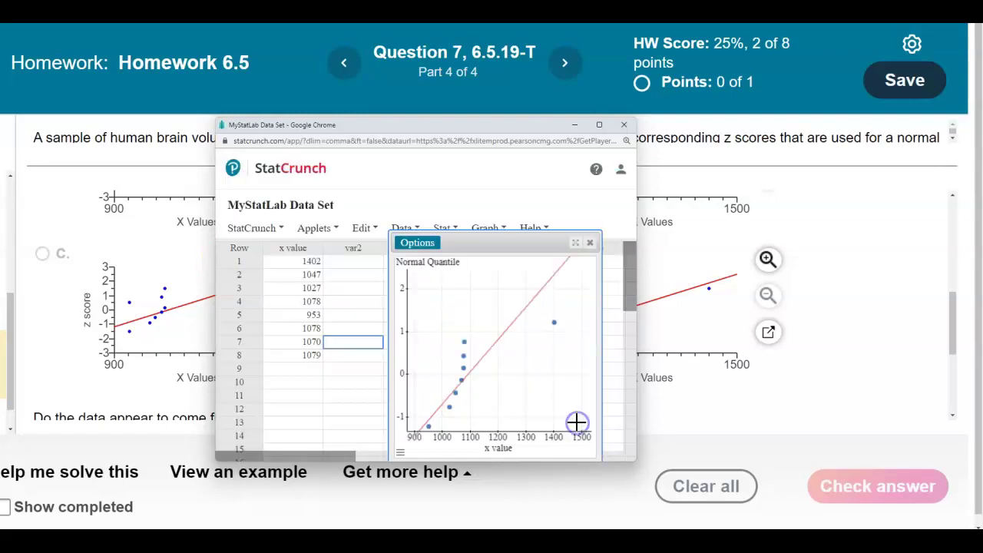
Set the gridlined plot's Y-axis range to a minimum of -3 and a maximum of 3
{"action": "left_click", "coordinate": [400, 453]}
{"action": "left_click", "coordinate": [424, 394]}
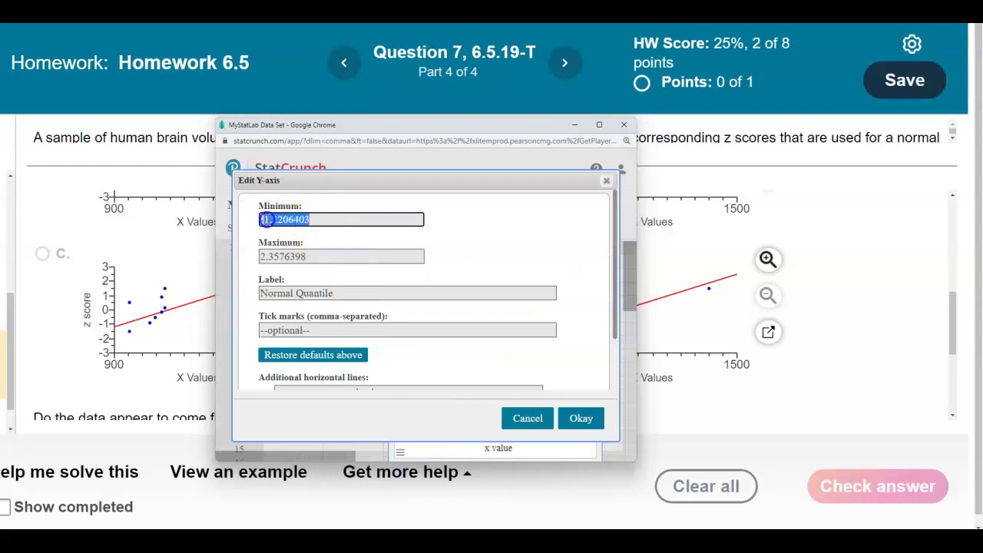
{"action": "type", "text": "-3"}
{"action": "left_click", "coordinate": [317, 254]}
{"action": "type", "text": "3"}
{"action": "left_click", "coordinate": [582, 418]}
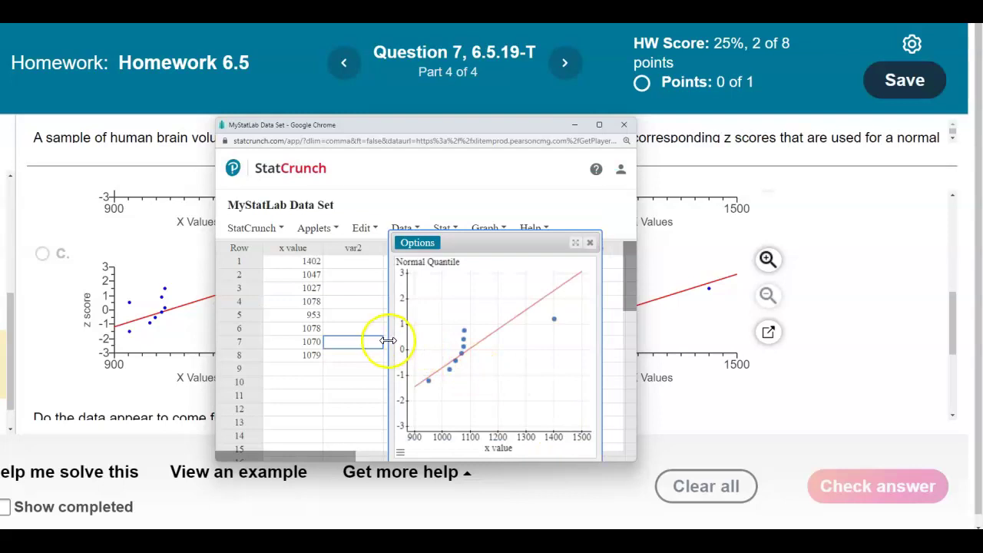
Widen the rescaled QQ plot and reposition it so all of it fits in the StatCrunch window, and inspect its lowest points
{"action": "left_click_drag", "start_coordinate": [387, 340], "coordinate": [279, 362]}
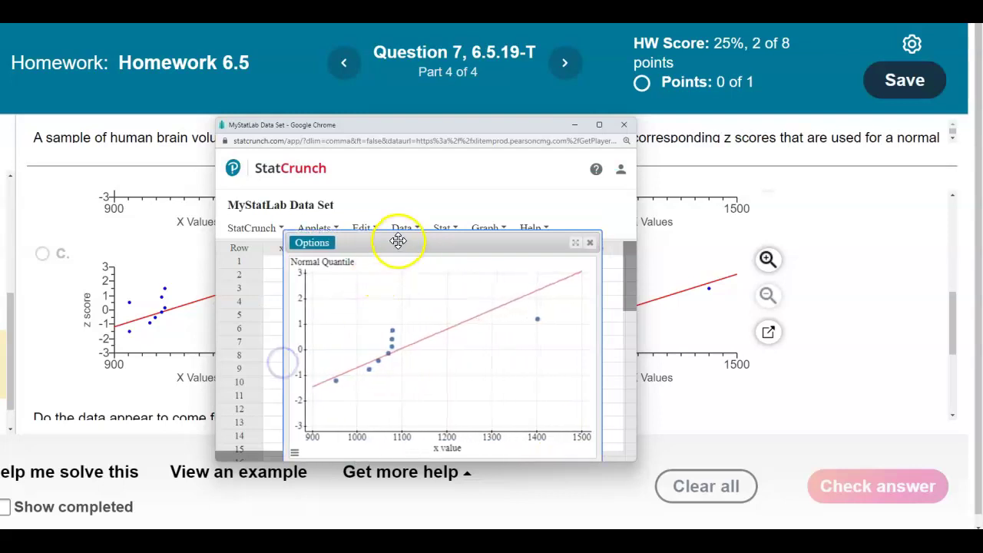
{"action": "left_click_drag", "start_coordinate": [397, 244], "coordinate": [408, 192]}
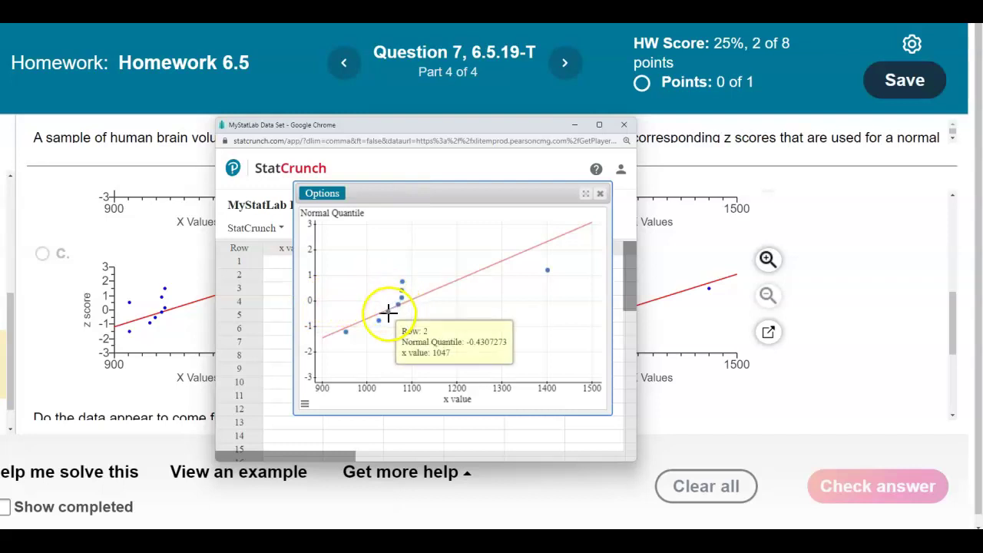
{"action": "mouse_move", "coordinate": [348, 331]}
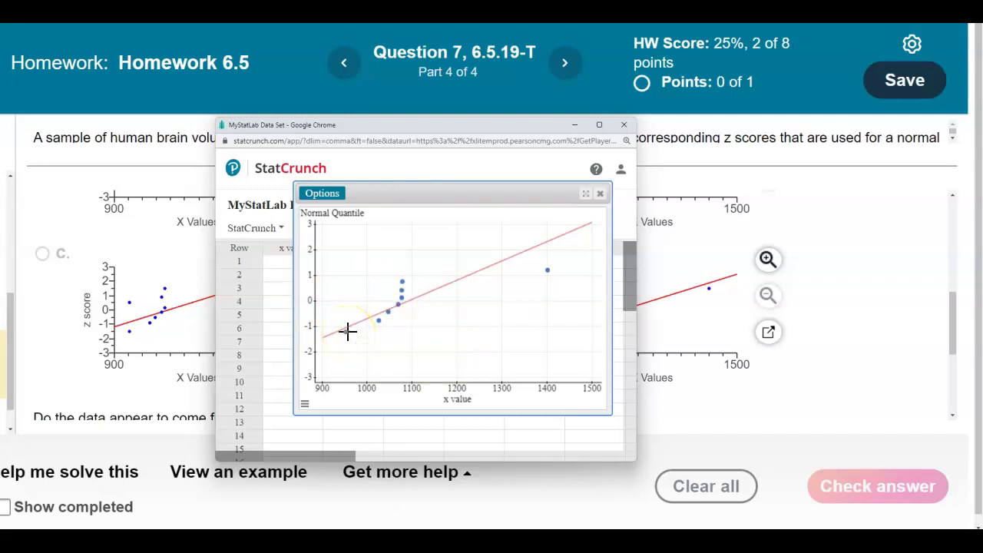
Switch to the homework page and compare plot choices A to D with the rescaled QQ plot
{"action": "left_click", "coordinate": [840, 323]}
{"action": "left_click", "coordinate": [515, 296]}
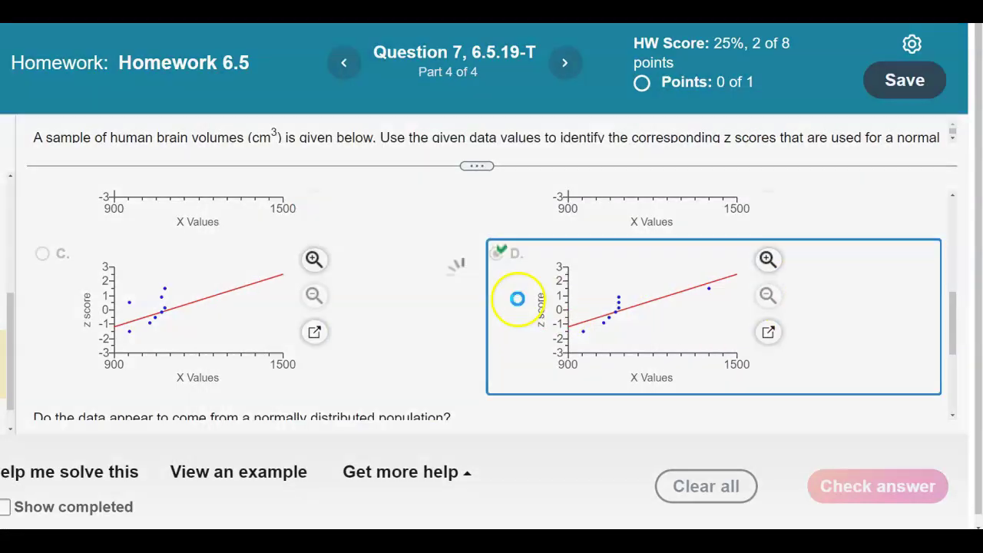
{"action": "left_click", "coordinate": [960, 282]}
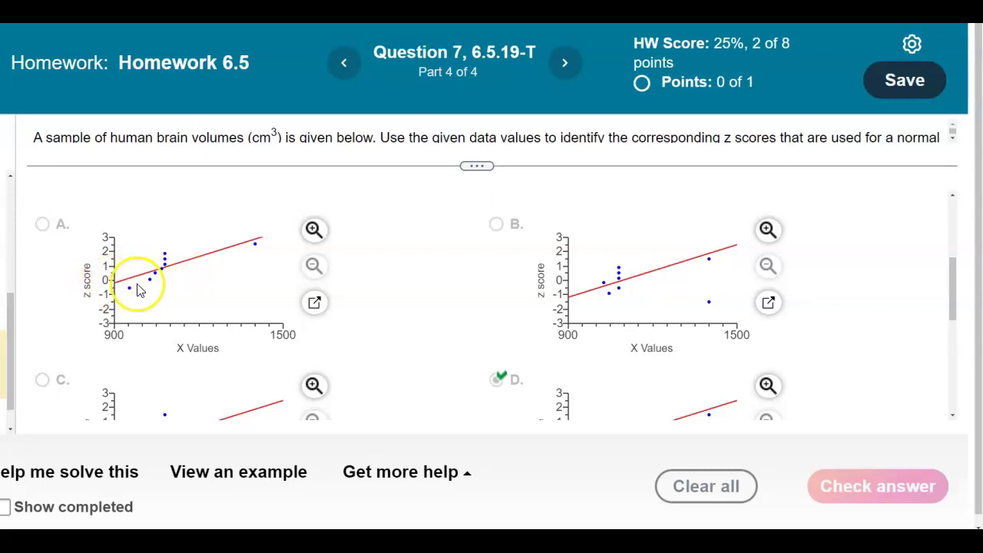
Show the StatCrunch plot beside the normally distributed population question and examine how closely its points follow the line
{"action": "left_click_drag", "start_coordinate": [950, 279], "coordinate": [959, 369]}
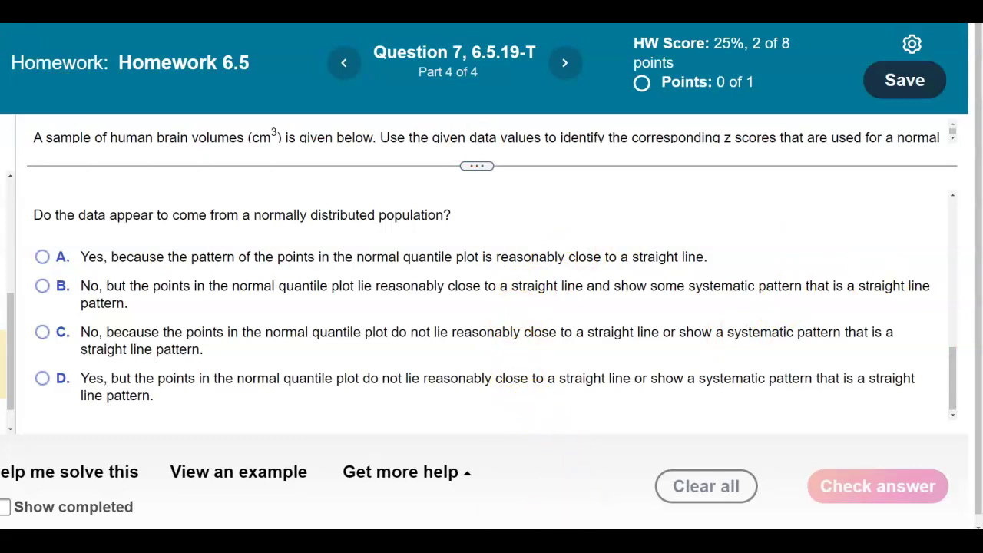
{"action": "mouse_move", "coordinate": [514, 542]}
{"action": "left_click", "coordinate": [637, 512]}
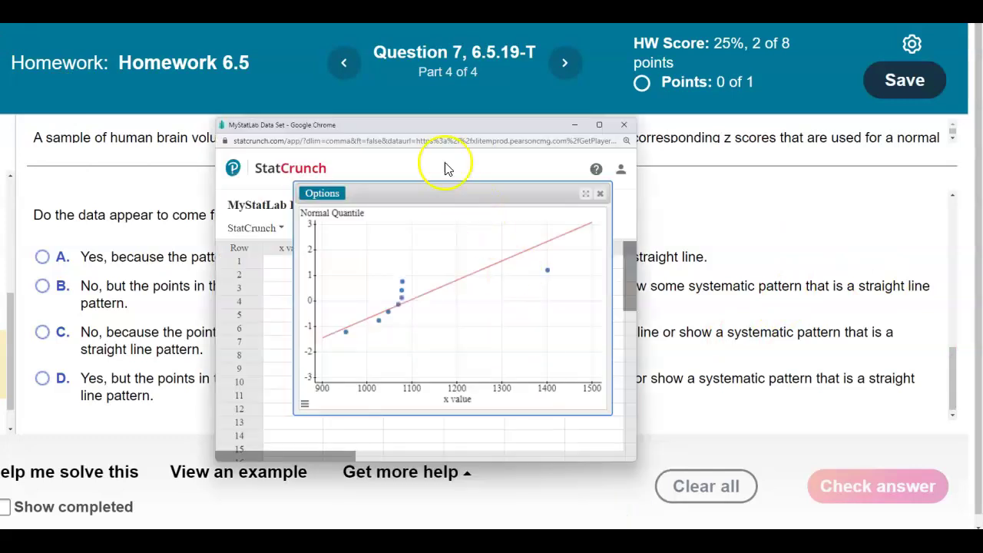
{"action": "left_click_drag", "start_coordinate": [441, 130], "coordinate": [708, 89]}
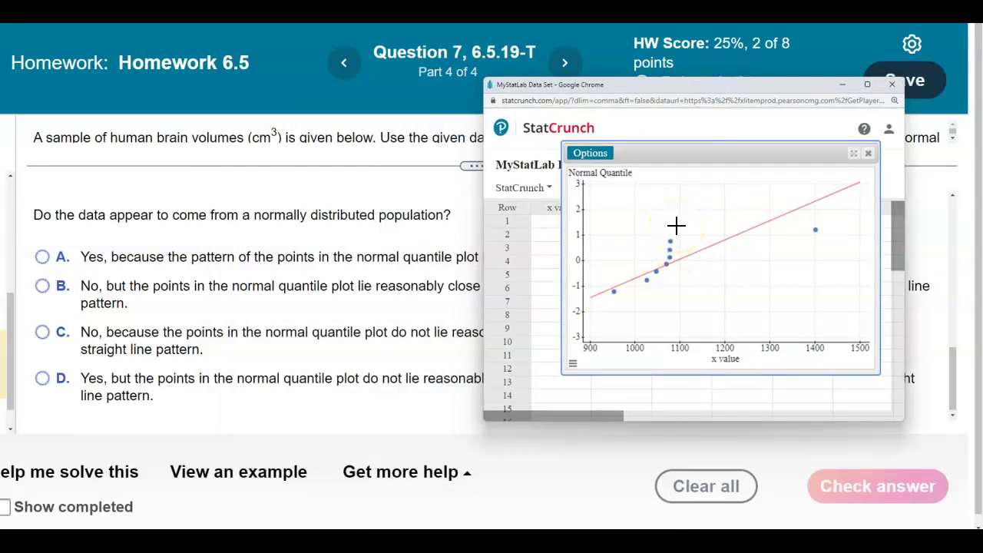
Move the plot clear of the answer text, choose answer C for the normality question and submit it for checking
{"action": "left_click_drag", "start_coordinate": [681, 104], "coordinate": [350, 384]}
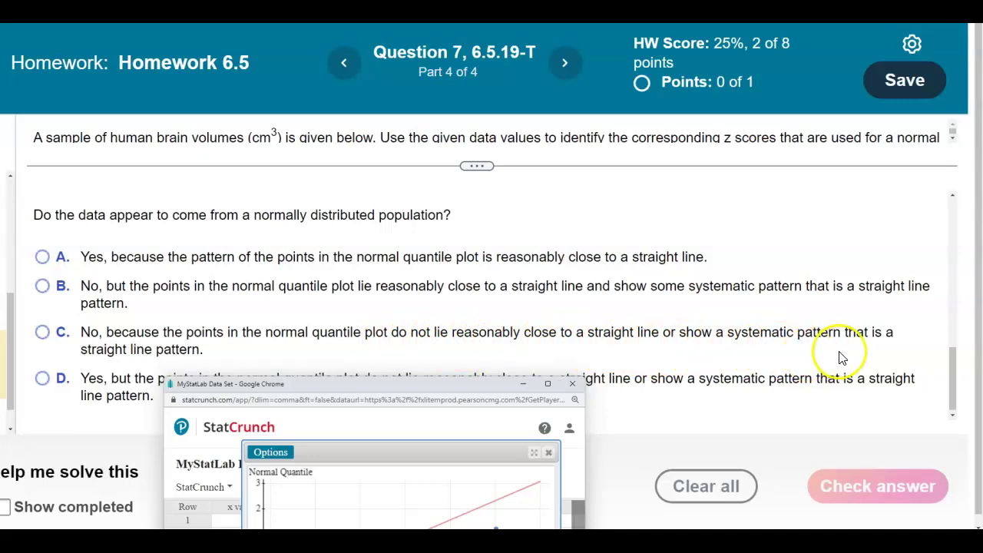
{"action": "left_click", "coordinate": [43, 335]}
{"action": "left_click", "coordinate": [912, 476]}
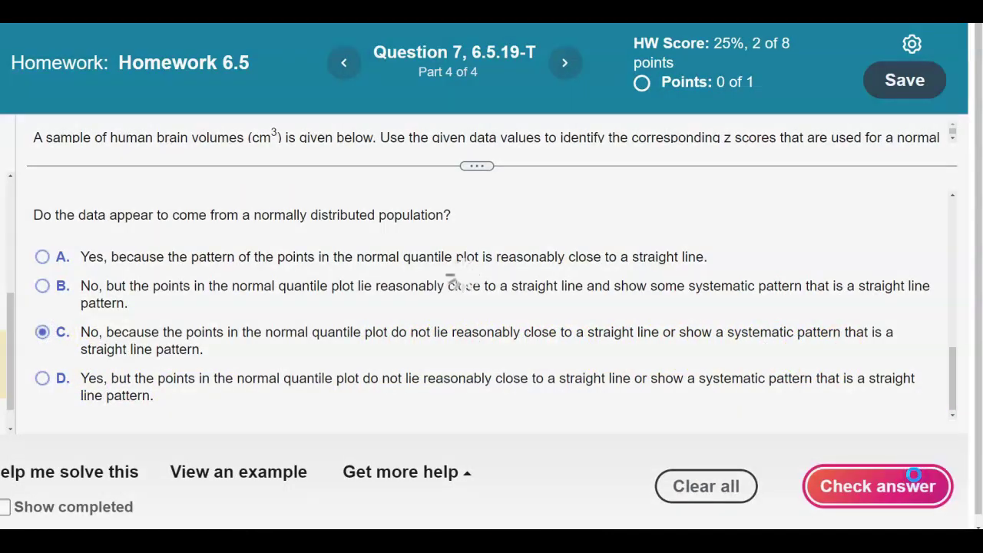
{"action": "left_click", "coordinate": [563, 202]}
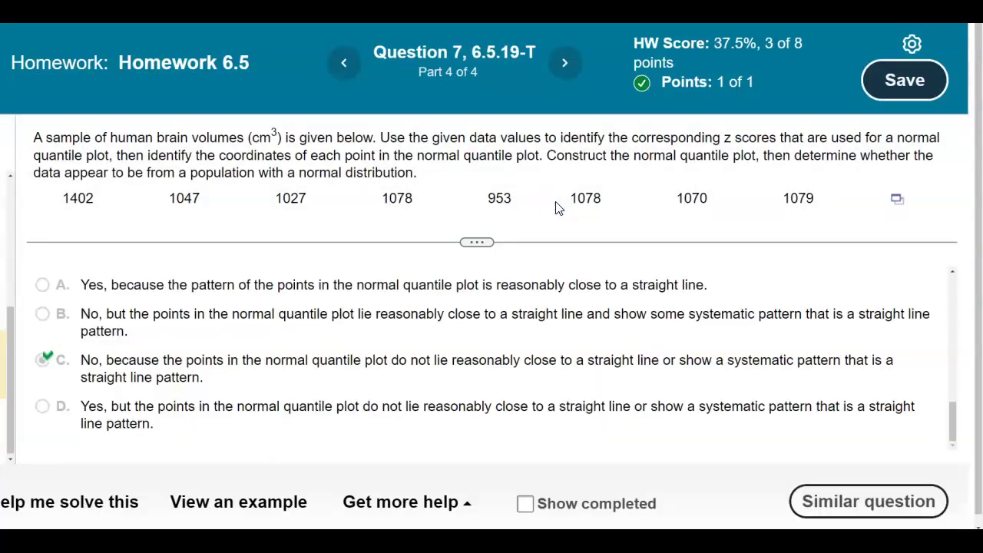